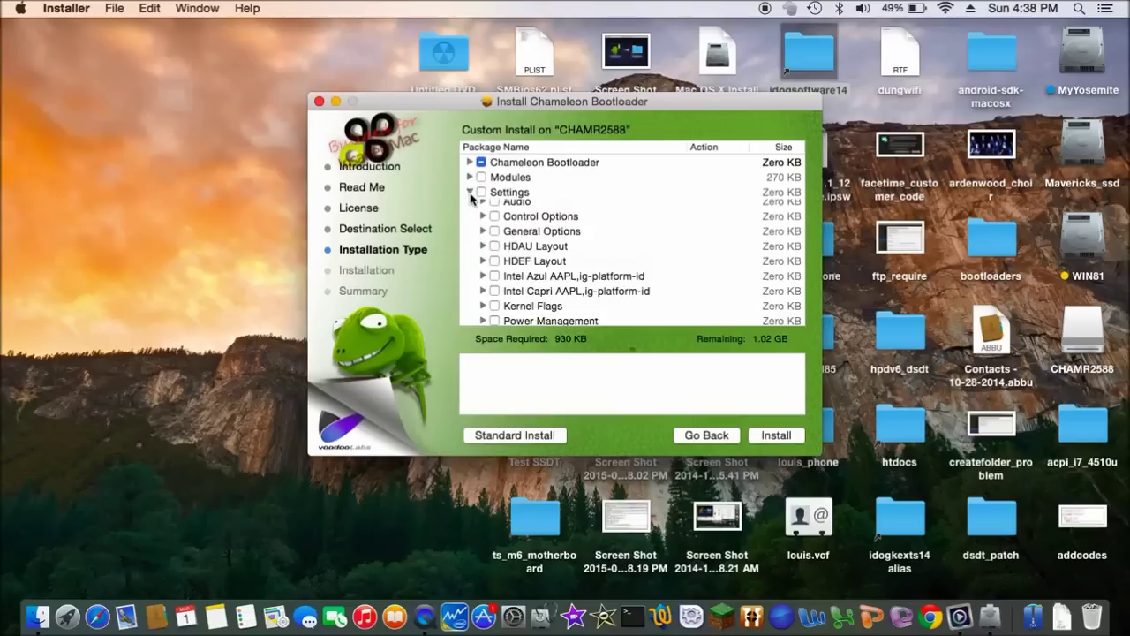
- Enable InstantMenu=Yes in the Control Options group of the Chameleon settings
click(483, 206)
click(483, 207)
click(483, 222)
scroll(483, 228, down, 3)
click(508, 221)
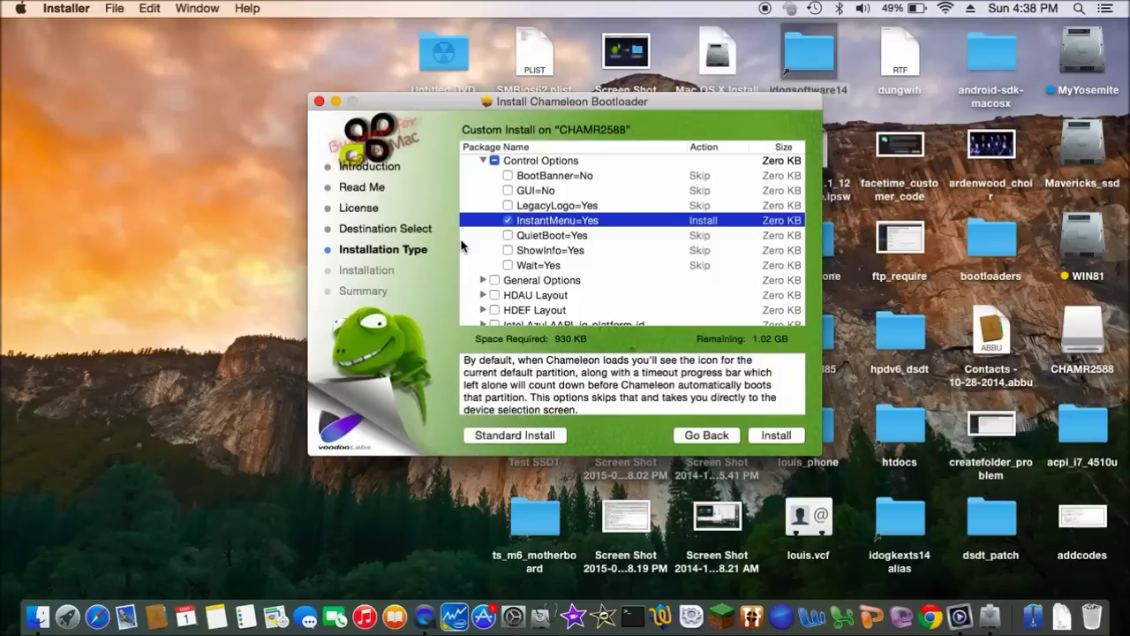
click(483, 161)
- Enable EthernetBuiltIn=Yes and UseKernelCache=Yes in the General Options group, and collapse the group
click(484, 177)
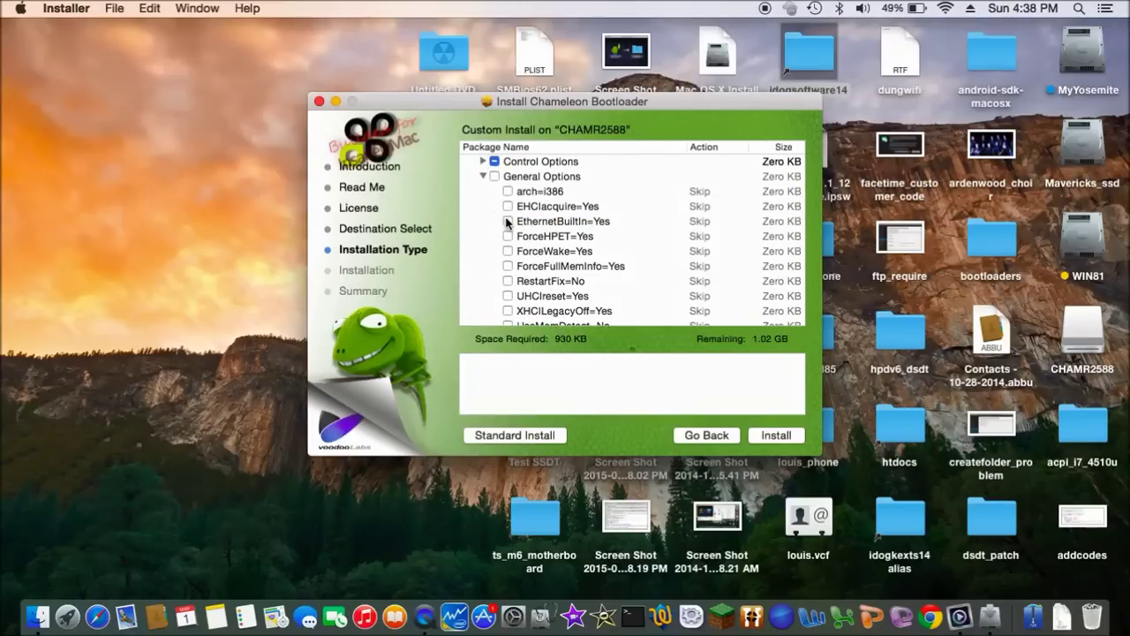
click(507, 221)
scroll(469, 250, down, 5)
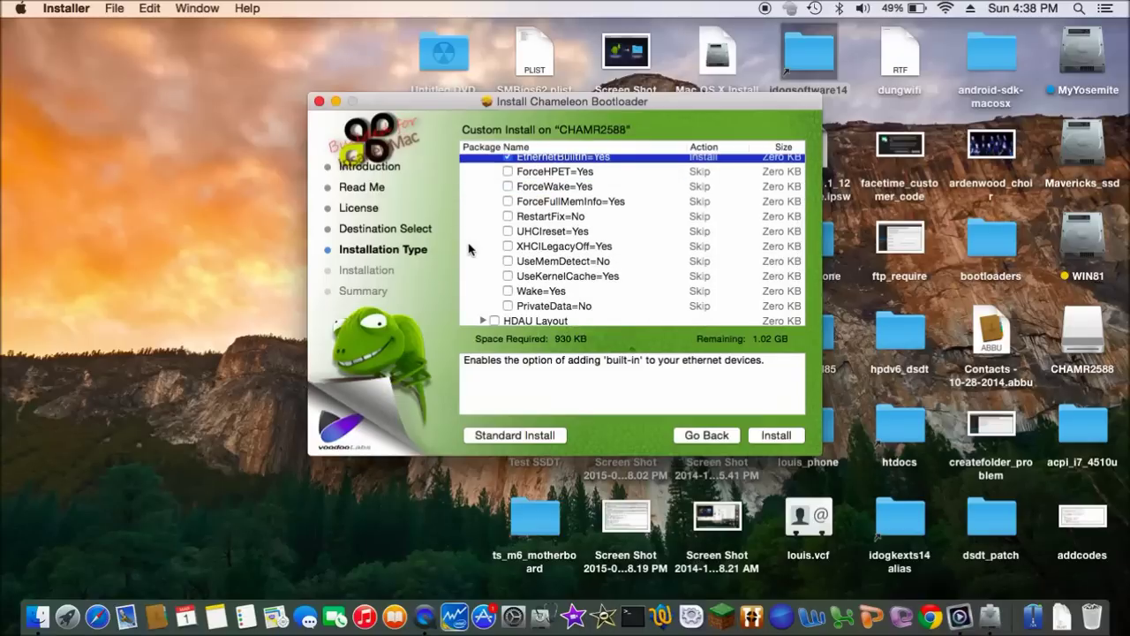
click(507, 276)
scroll(503, 274, down, 2)
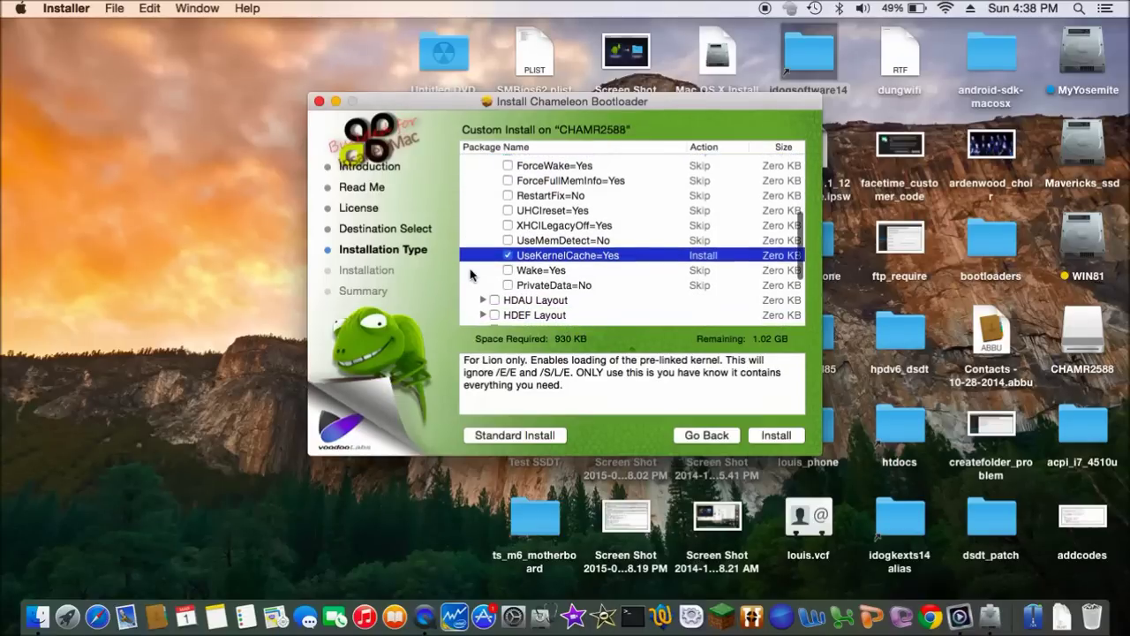
scroll(484, 251, up, 10)
click(482, 237)
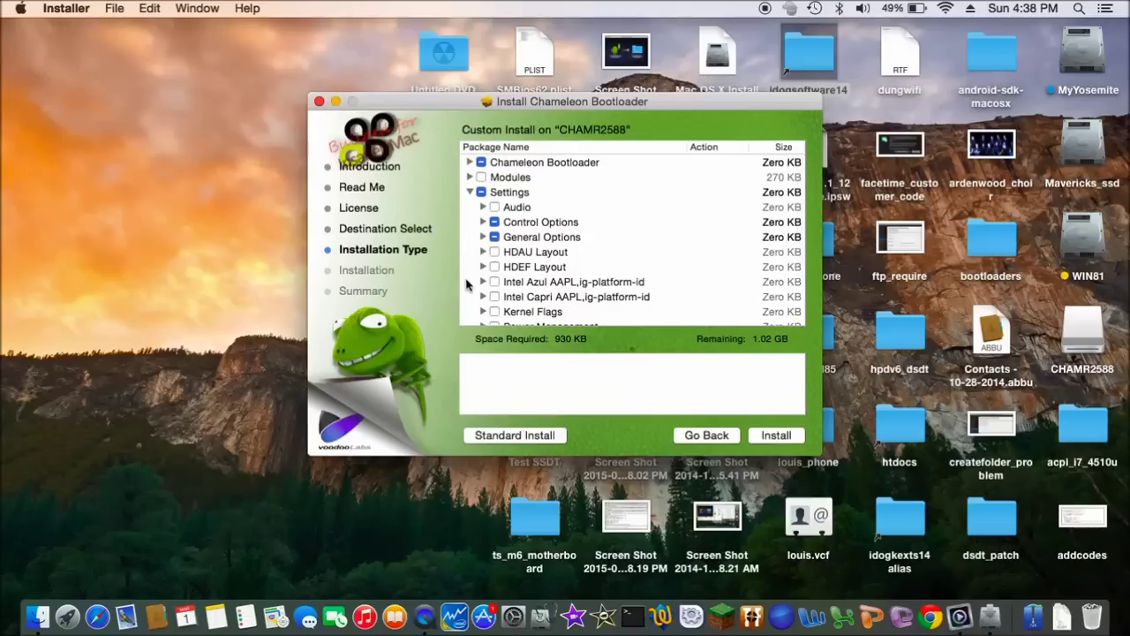
- Enable Verbose Mode in the Kernel Flags group, check the remaining flags, and collapse the group
scroll(469, 300, down, 2)
scroll(470, 301, down, 1)
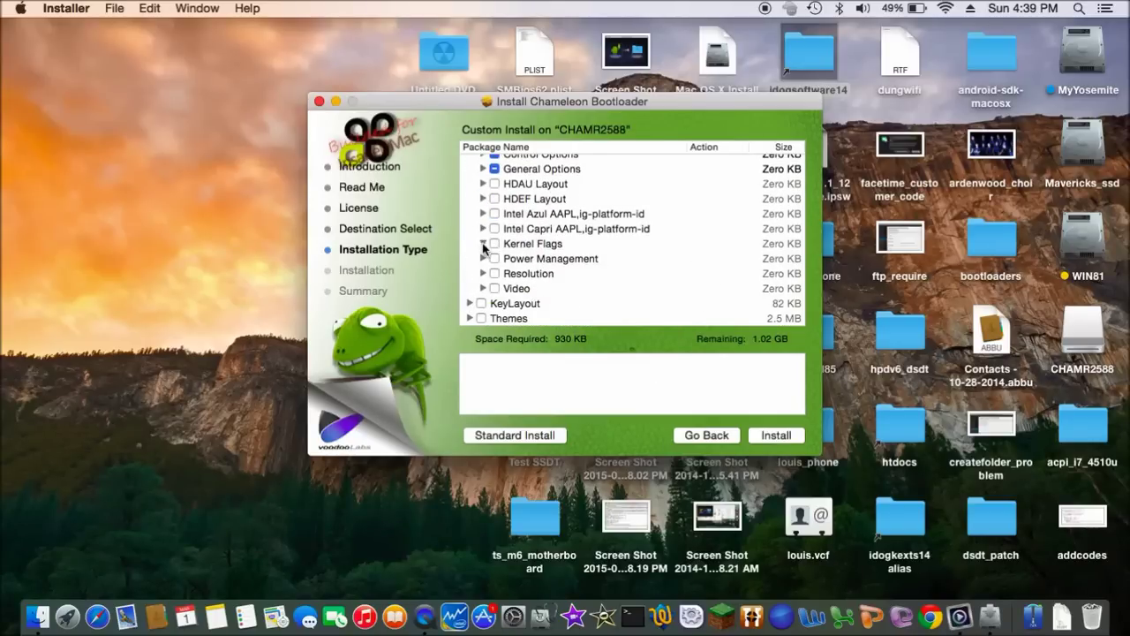
click(483, 245)
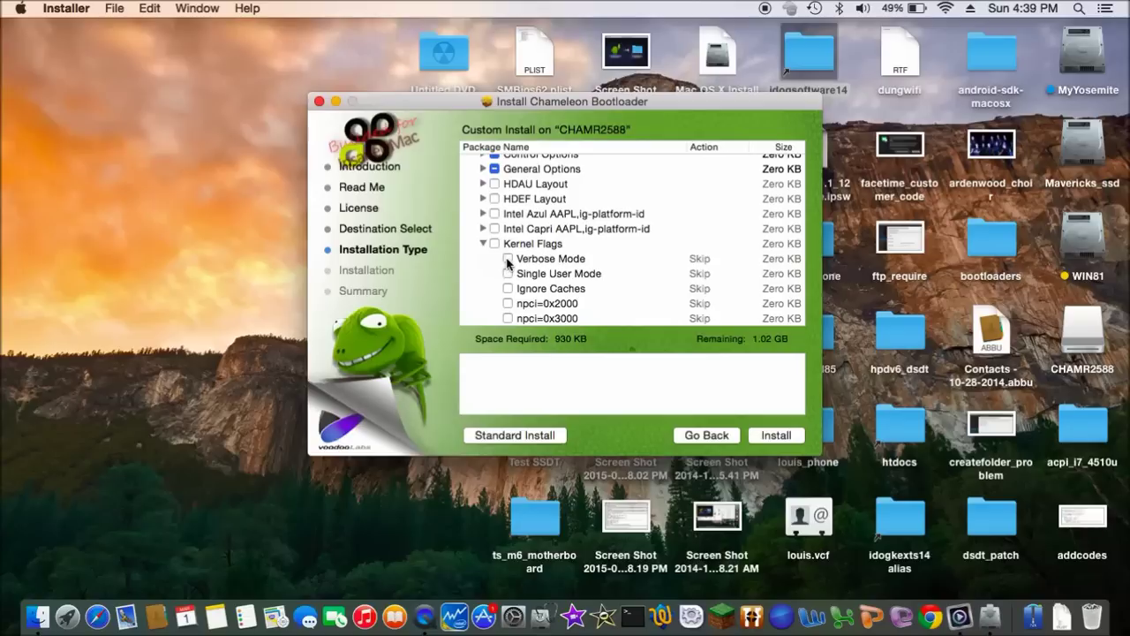
click(508, 262)
scroll(473, 276, down, 3)
scroll(471, 274, up, 1)
scroll(472, 275, down, 1)
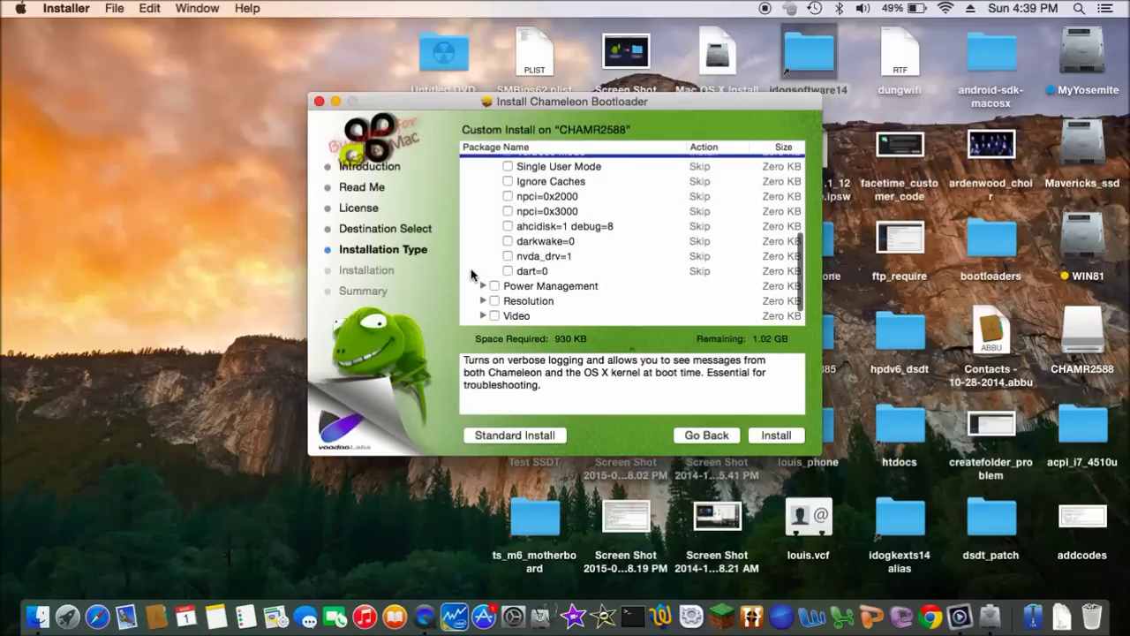
scroll(470, 274, up, 5)
scroll(471, 287, down, 5)
scroll(471, 297, up, 4)
scroll(471, 295, down, 3)
scroll(469, 294, up, 4)
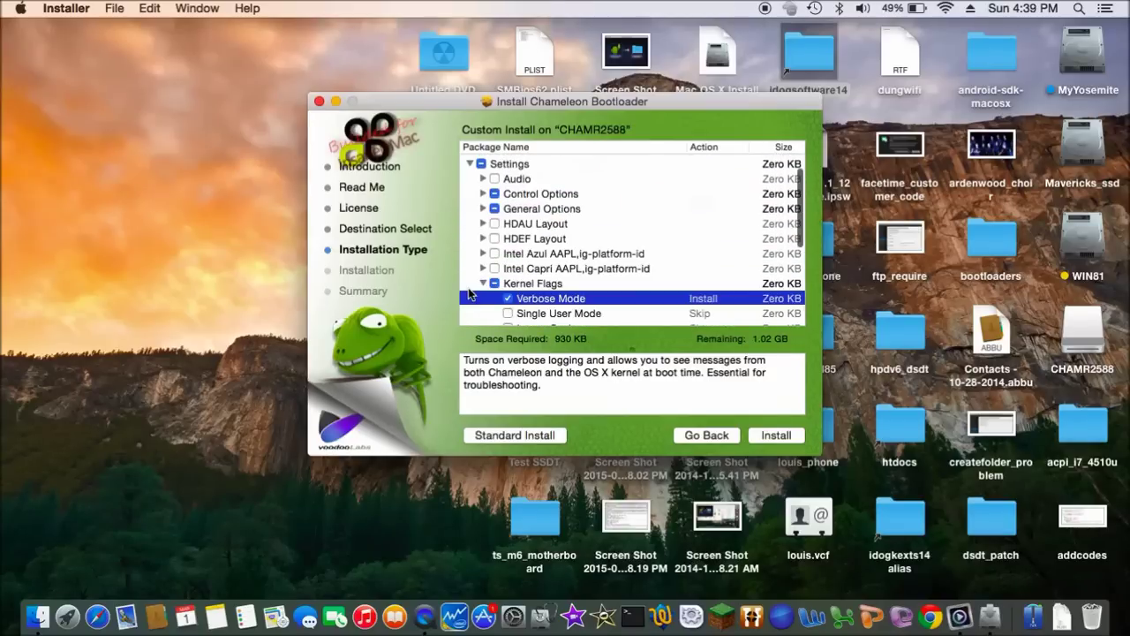
click(482, 283)
- Select the 1024x768x32 graphics mode in the Resolution group, and collapse the group
scroll(471, 303, down, 2)
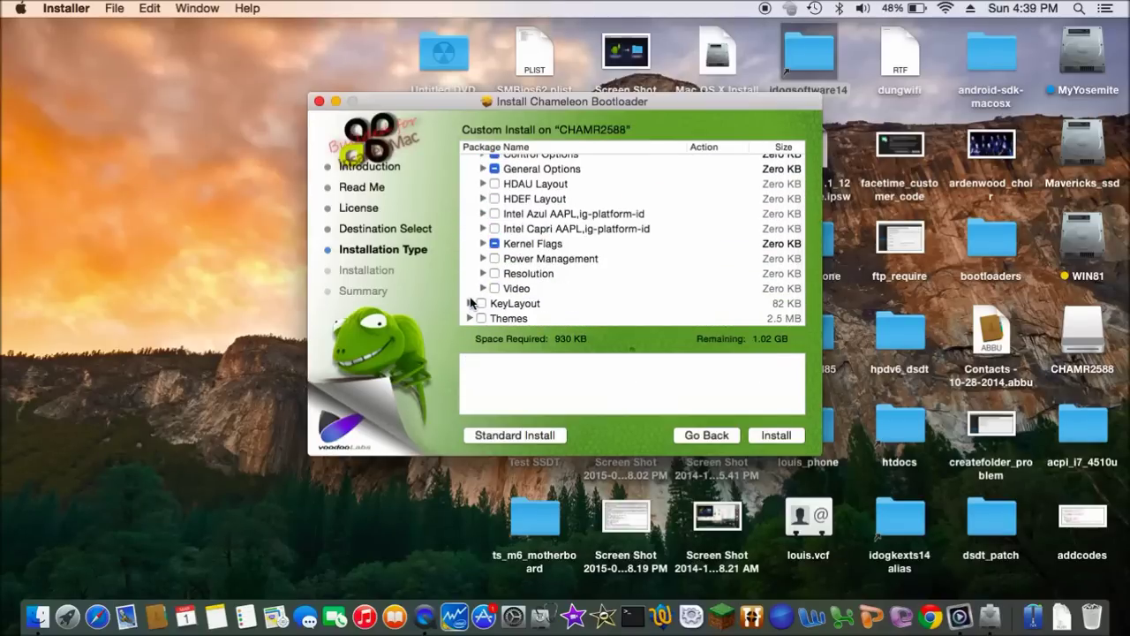
click(483, 273)
scroll(484, 285, down, 4)
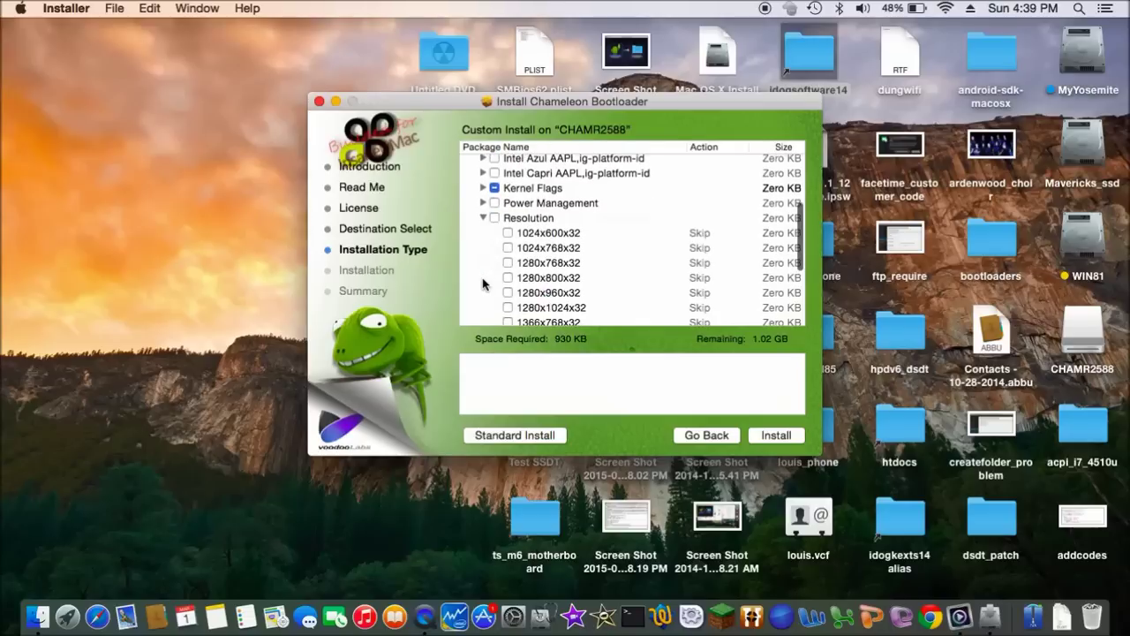
scroll(492, 291, down, 1)
scroll(493, 293, down, 1)
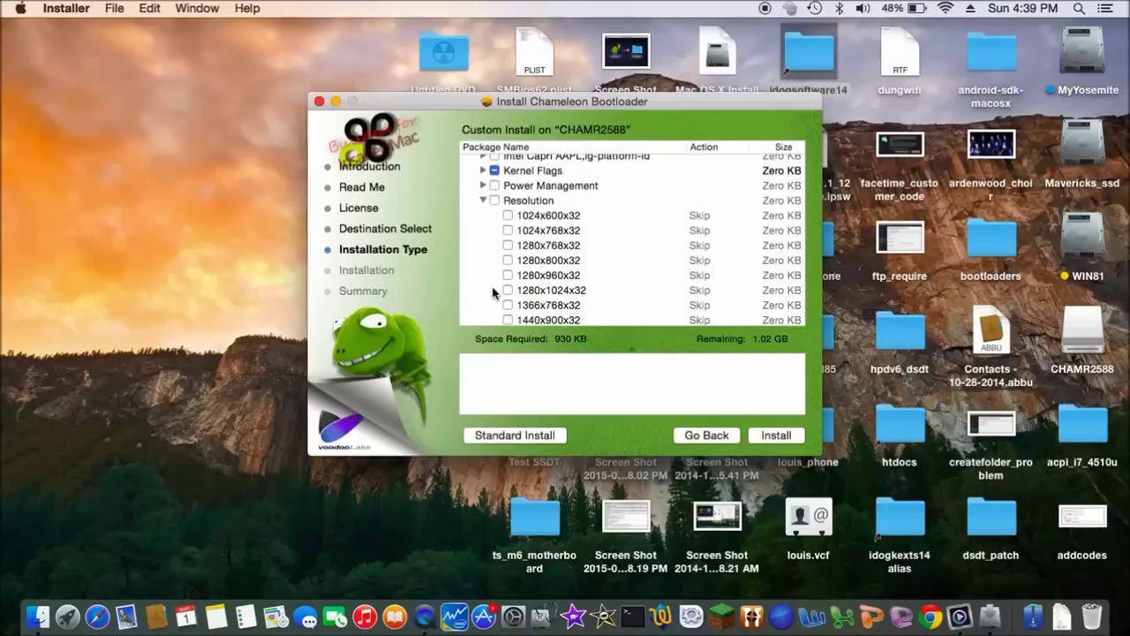
click(509, 230)
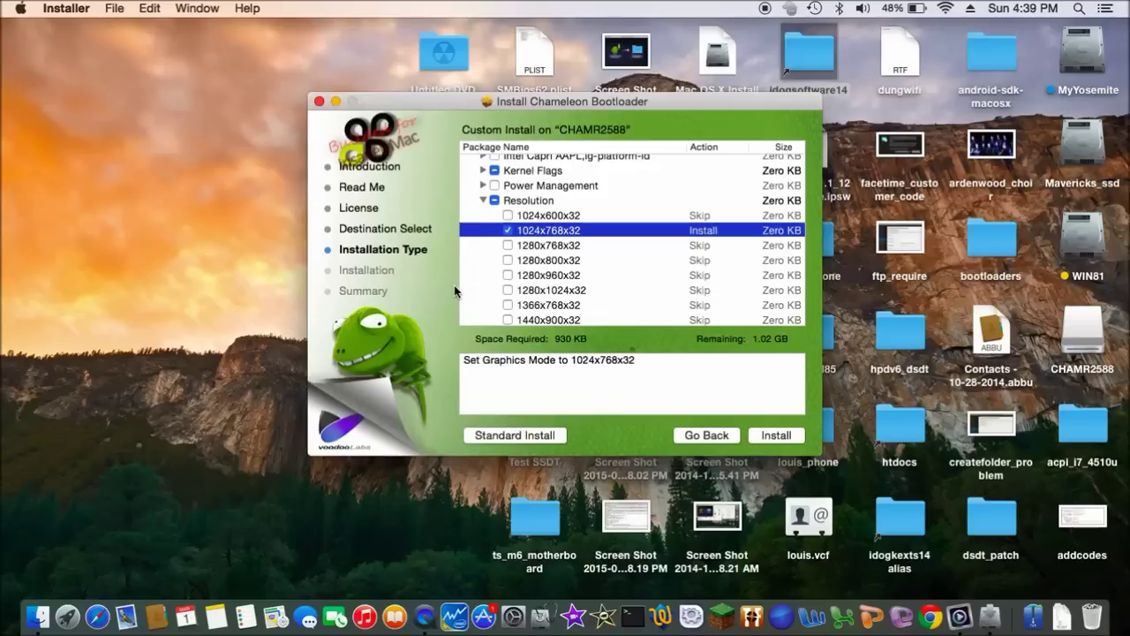
click(483, 200)
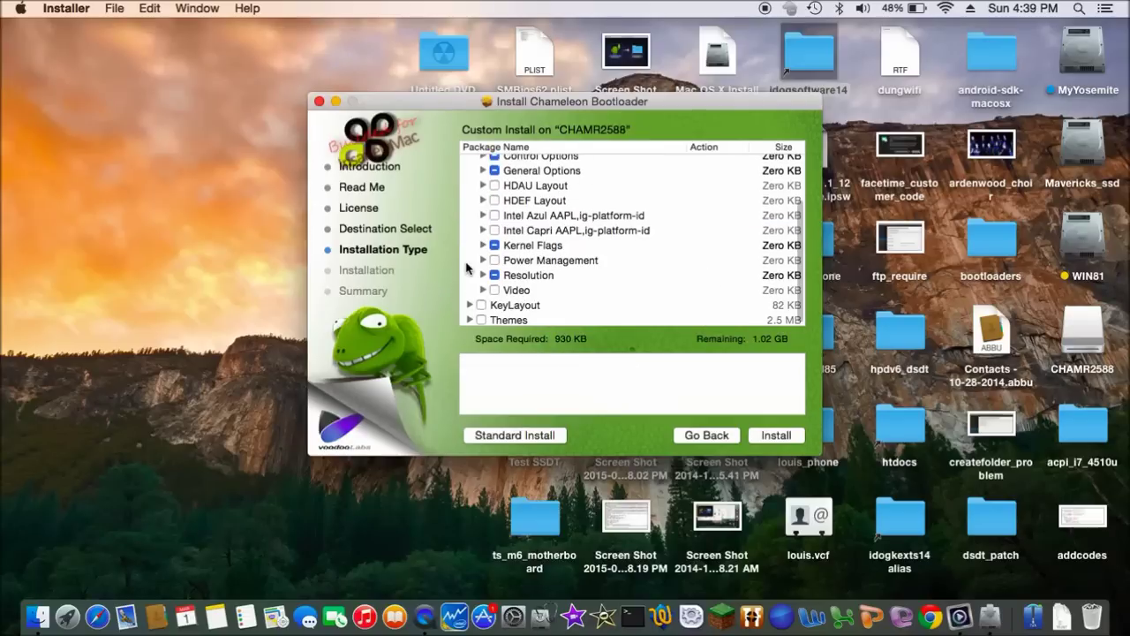
- Enable GraphicsEnabler=Yes in the Video group and include the Themes package in the installation
click(483, 290)
scroll(503, 274, down, 3)
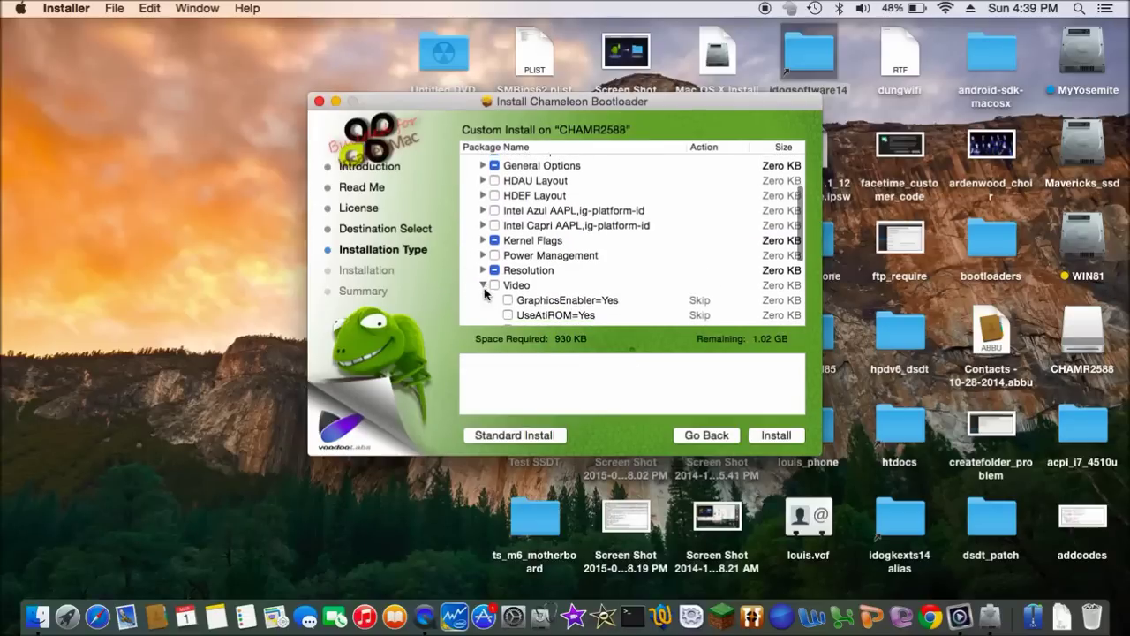
click(508, 259)
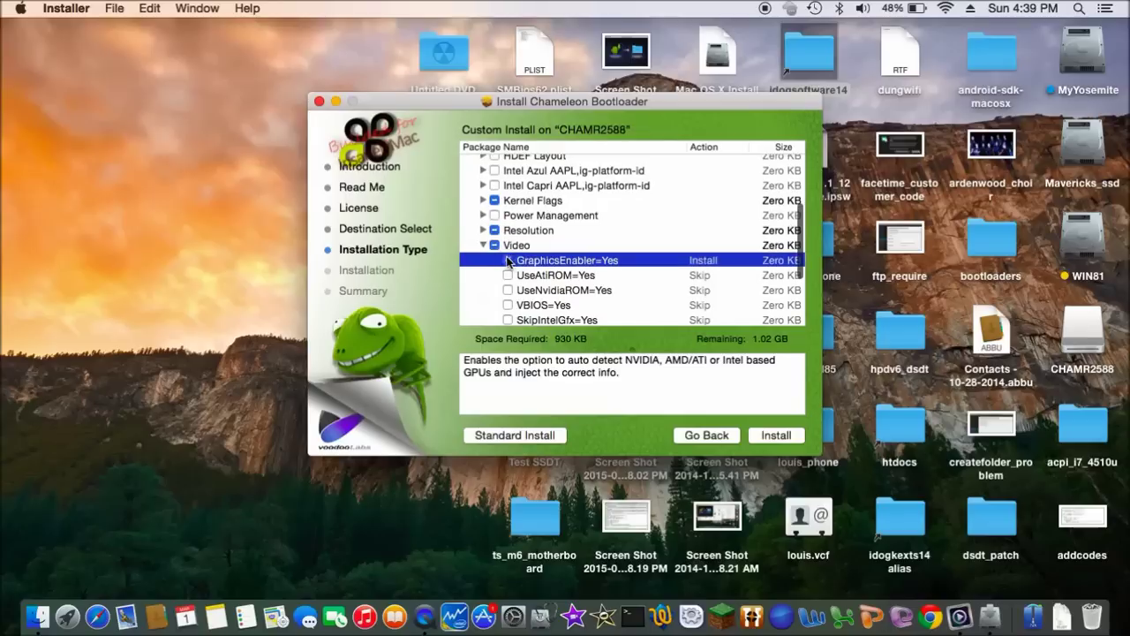
click(483, 246)
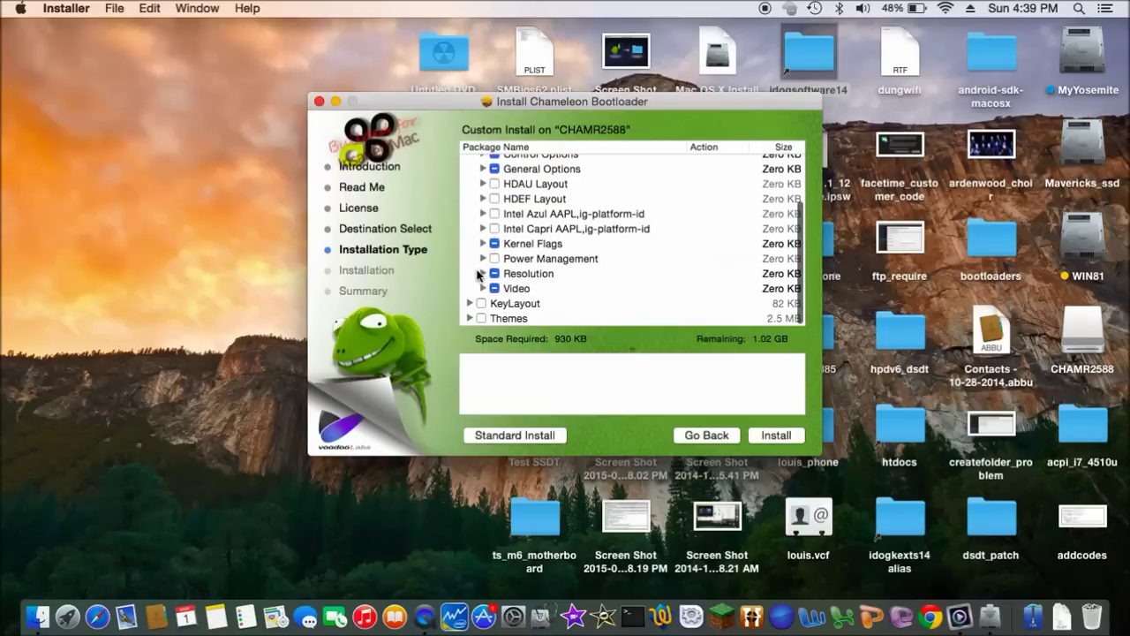
click(481, 319)
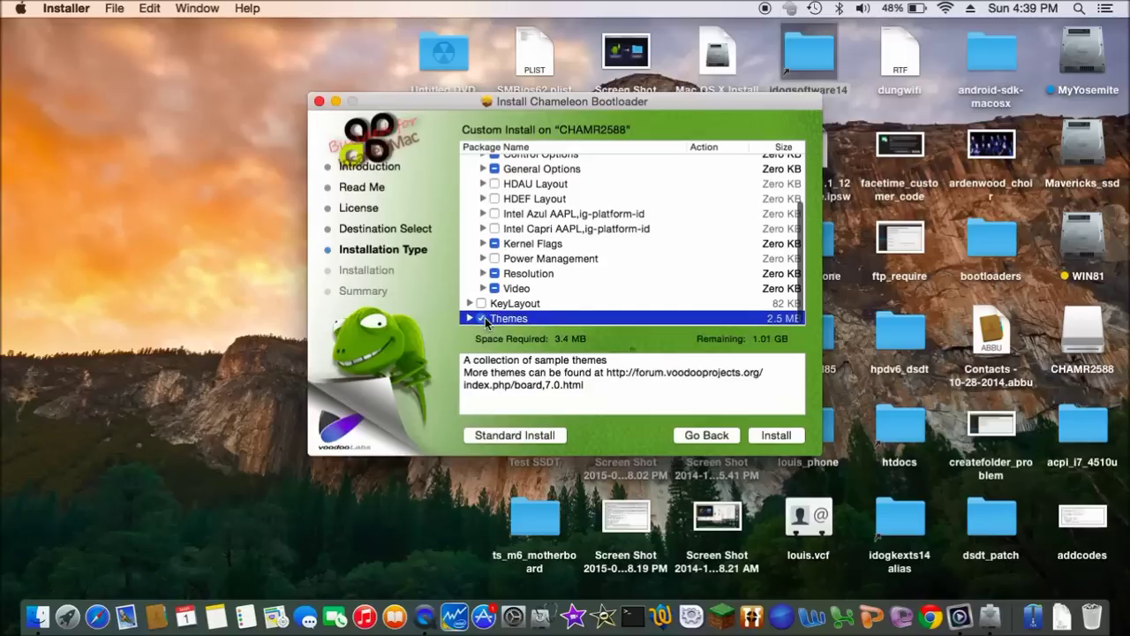
- Install the customized Chameleon bootloader on CHAMR2588, authorizing with the account password, and close the finished installer
click(775, 436)
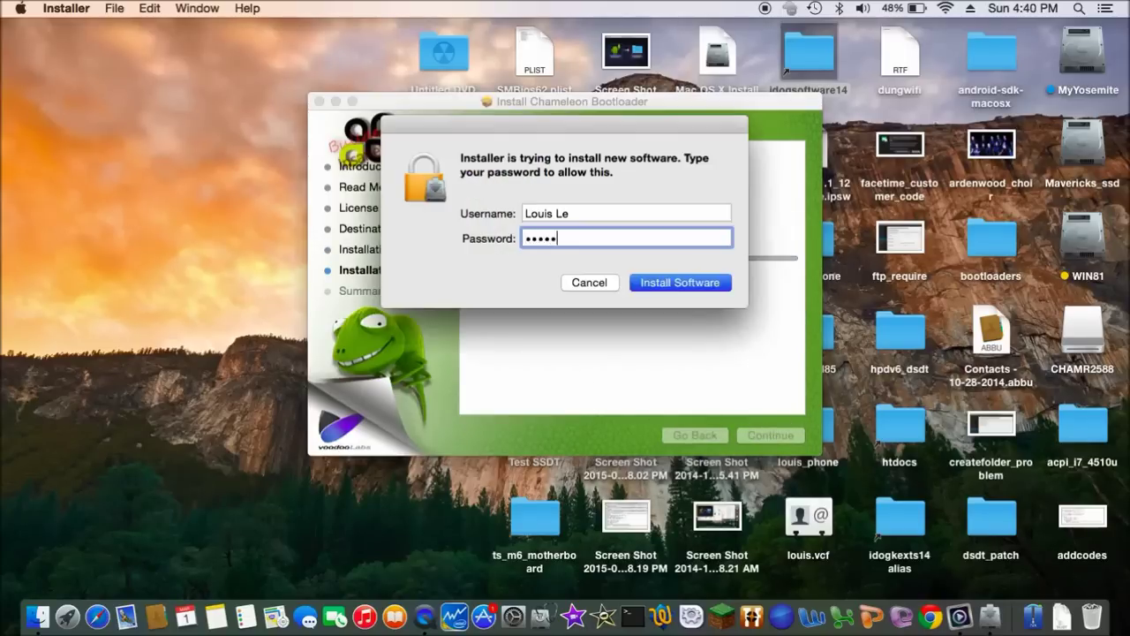
key(Return)
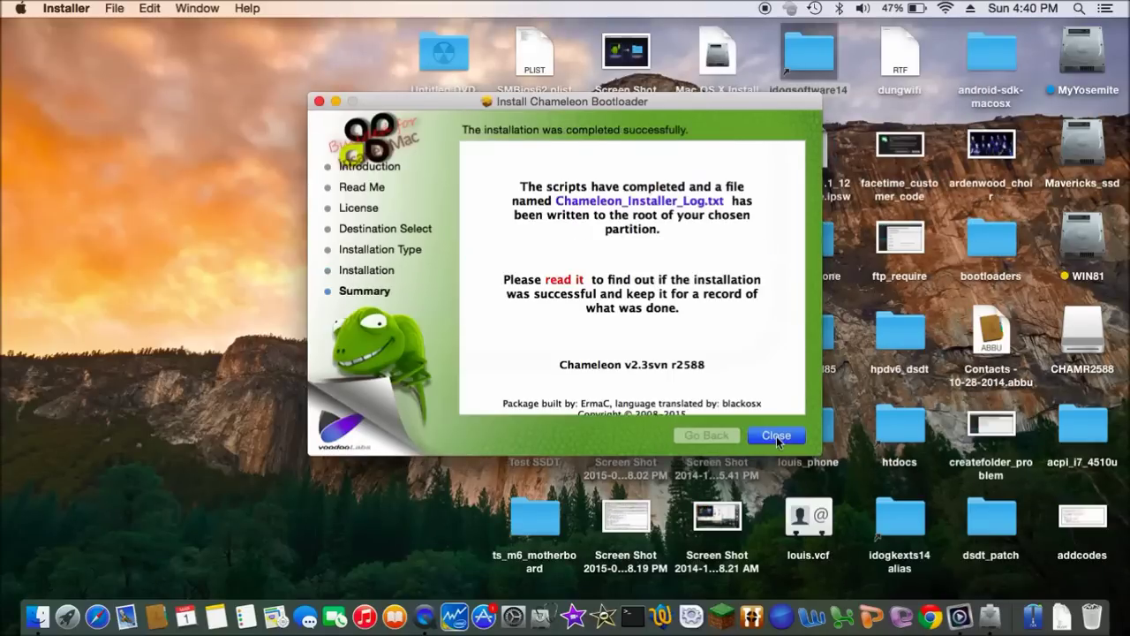
click(774, 434)
- Add kext-dev-mode=1 after -v in the Kernel Flags of org.chameleon.Boot.plist in CHAMR2588's Extra folder, and save and close the file
double_click(1083, 335)
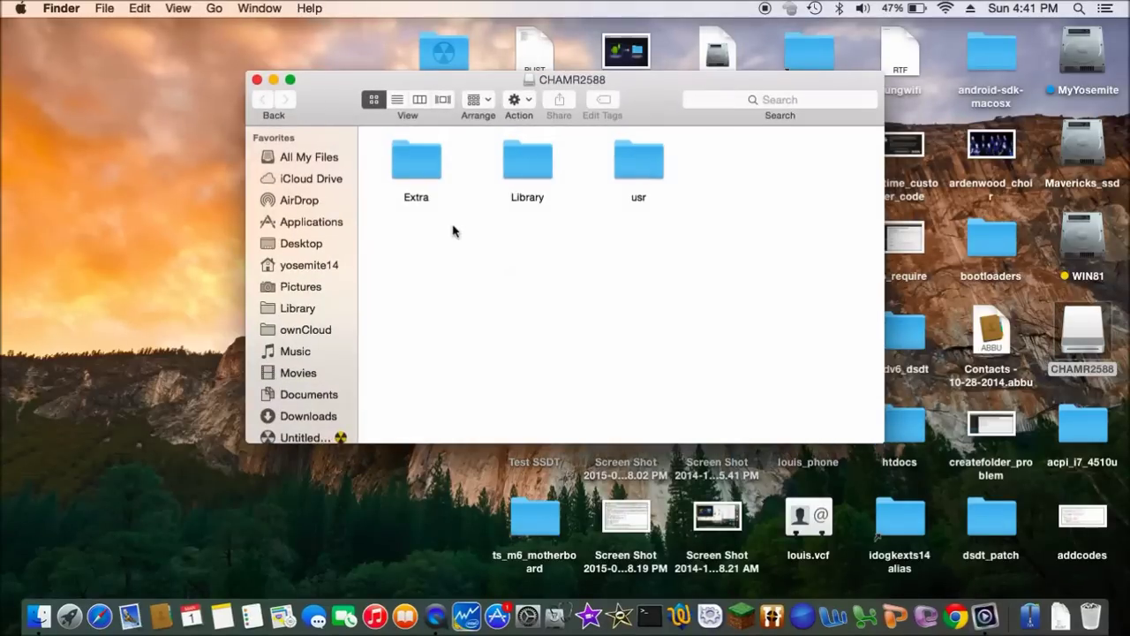
double_click(429, 167)
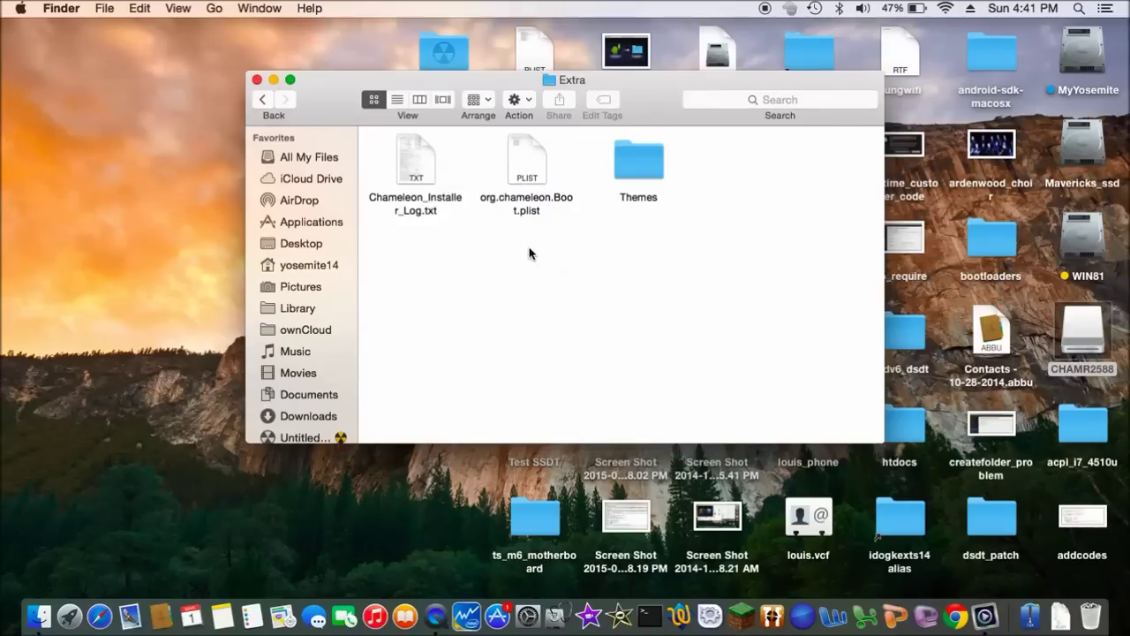
double_click(528, 207)
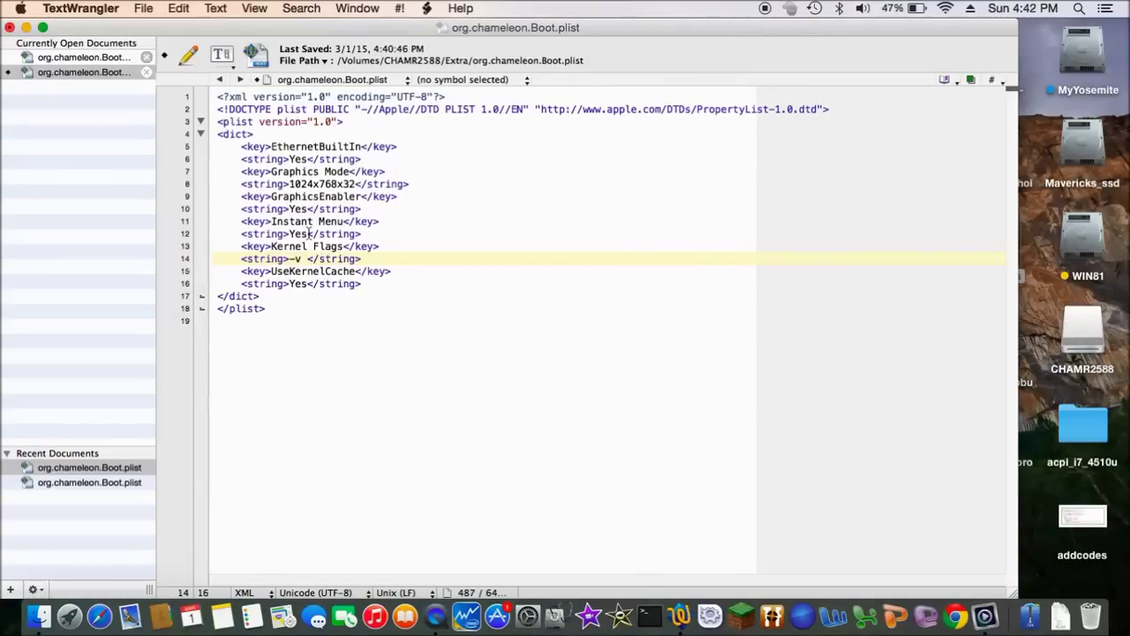
text(kext-dev-mode=1)
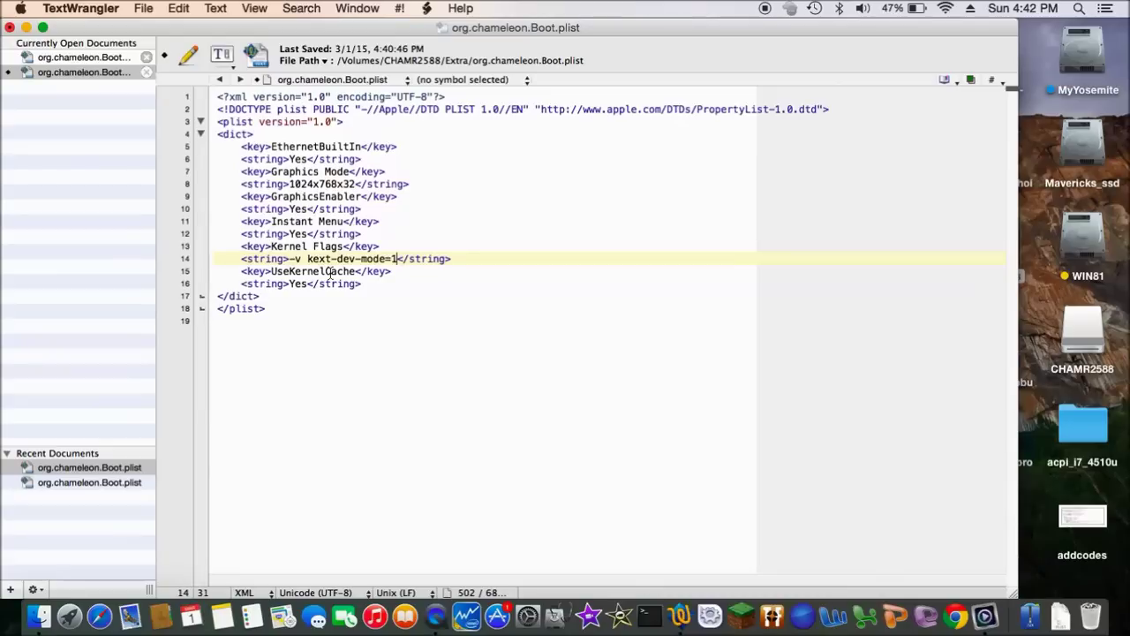
click(9, 27)
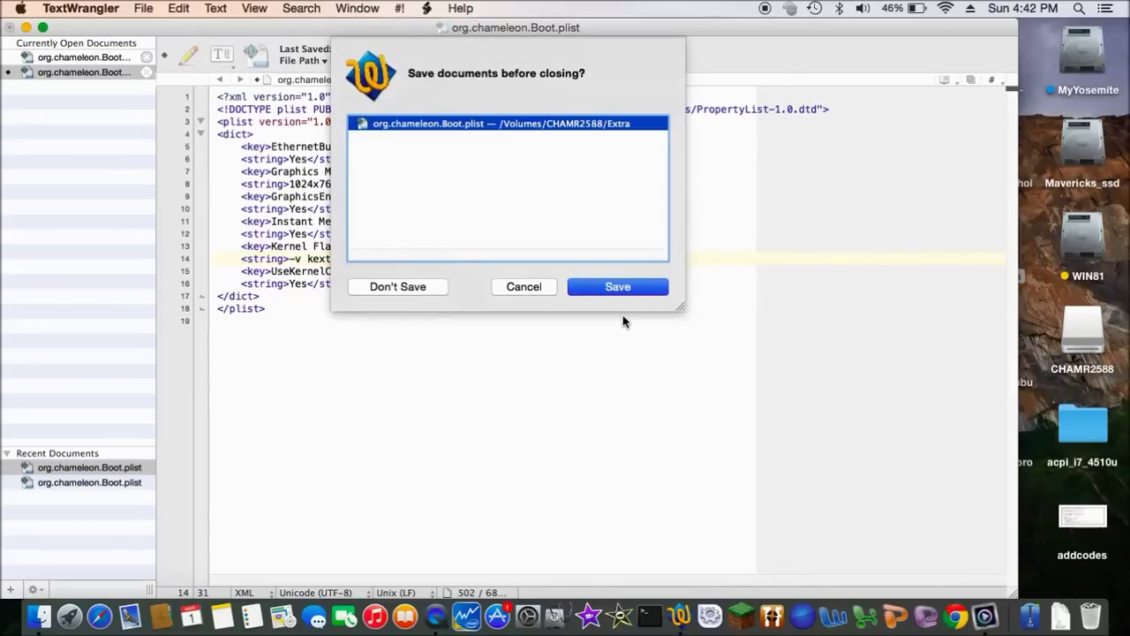
click(635, 287)
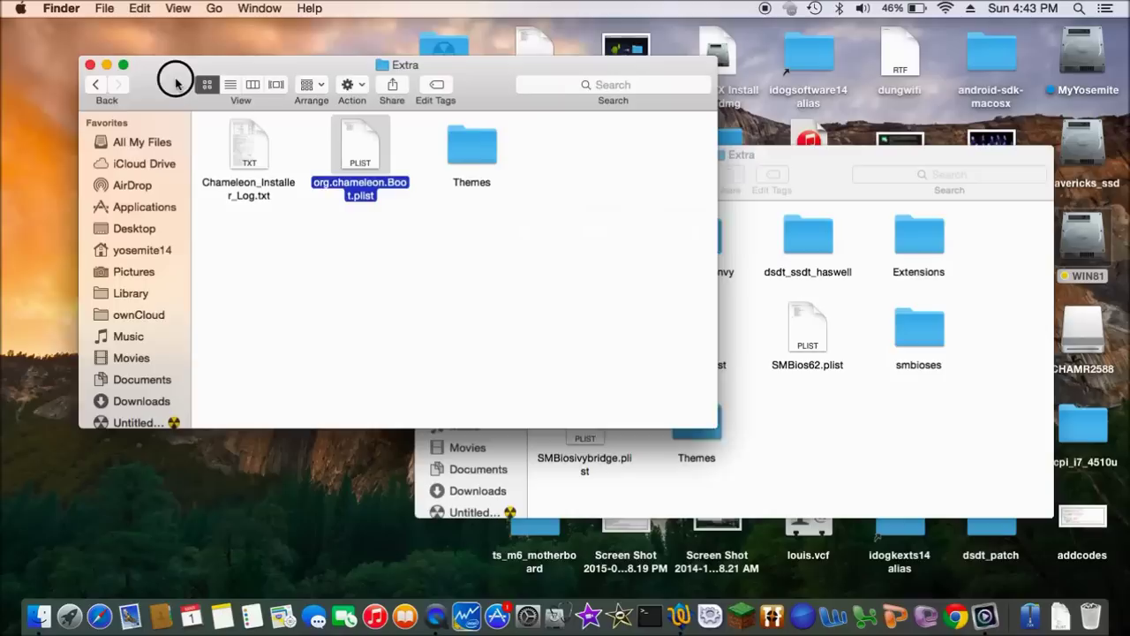
- Arrange the two Extra folder windows side by side and copy the Extensions folder into CHAMR2588's Extra folder
drag(176, 82, 169, 81)
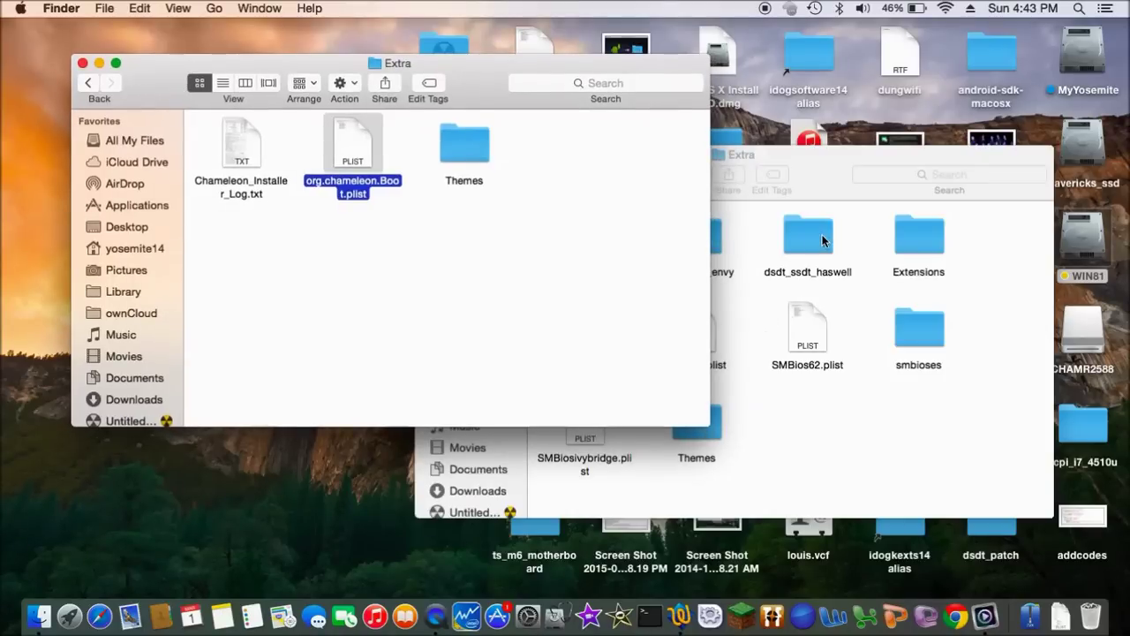
drag(832, 189, 890, 210)
drag(974, 264, 345, 301)
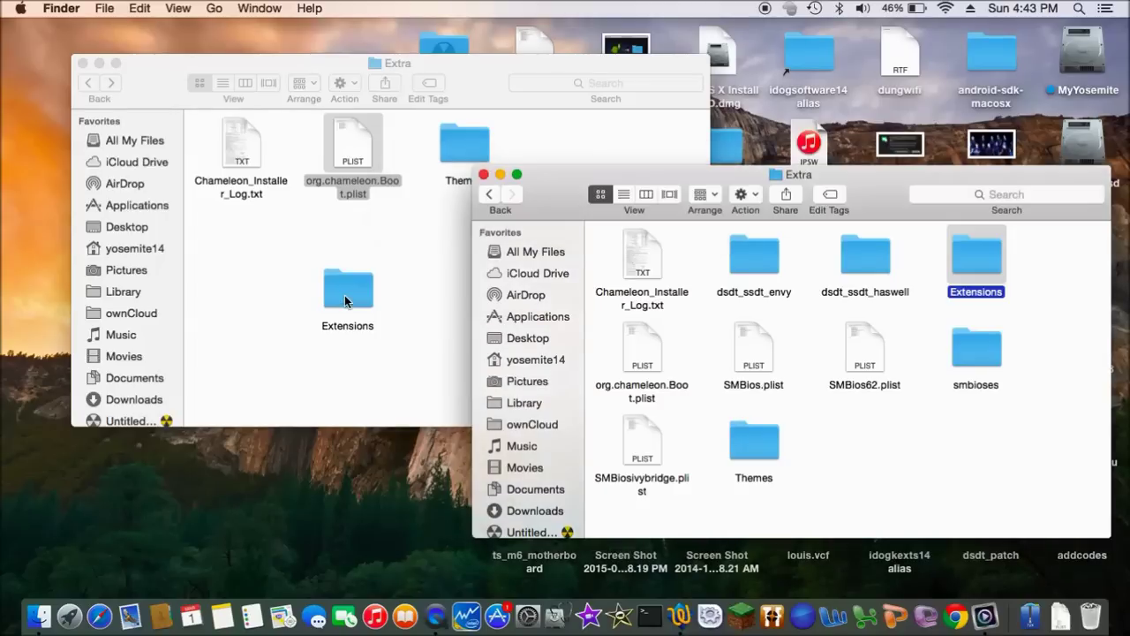
- Open the copied Extensions folder and examine its kexts one by one, including AHCIPortInjector, FakeSMC and GenericUSBXHCI
double_click(344, 302)
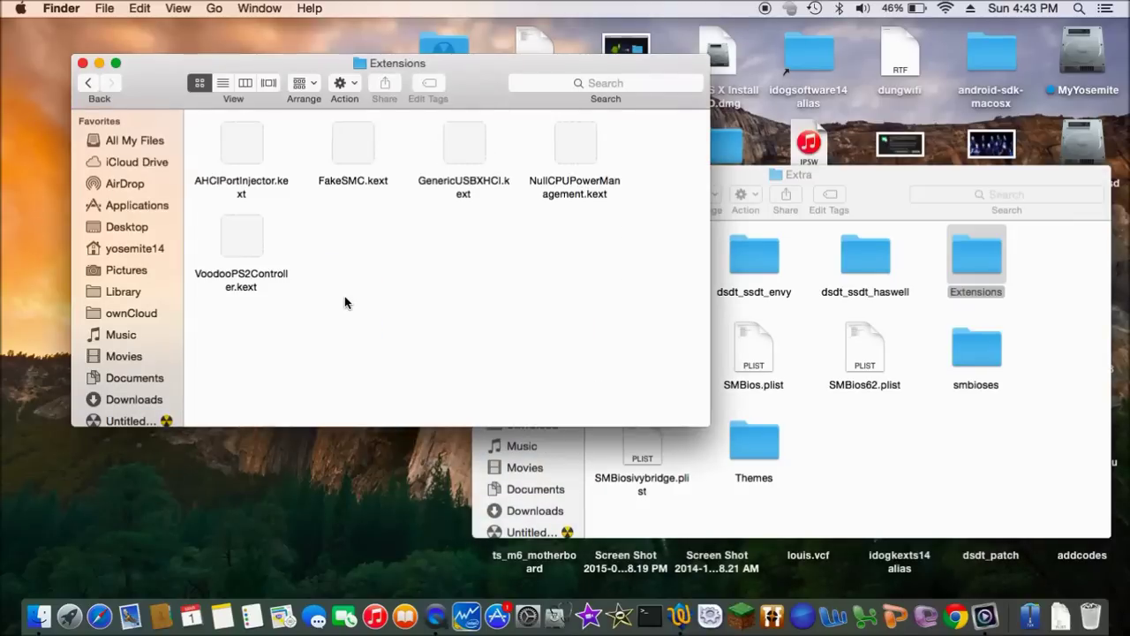
click(262, 188)
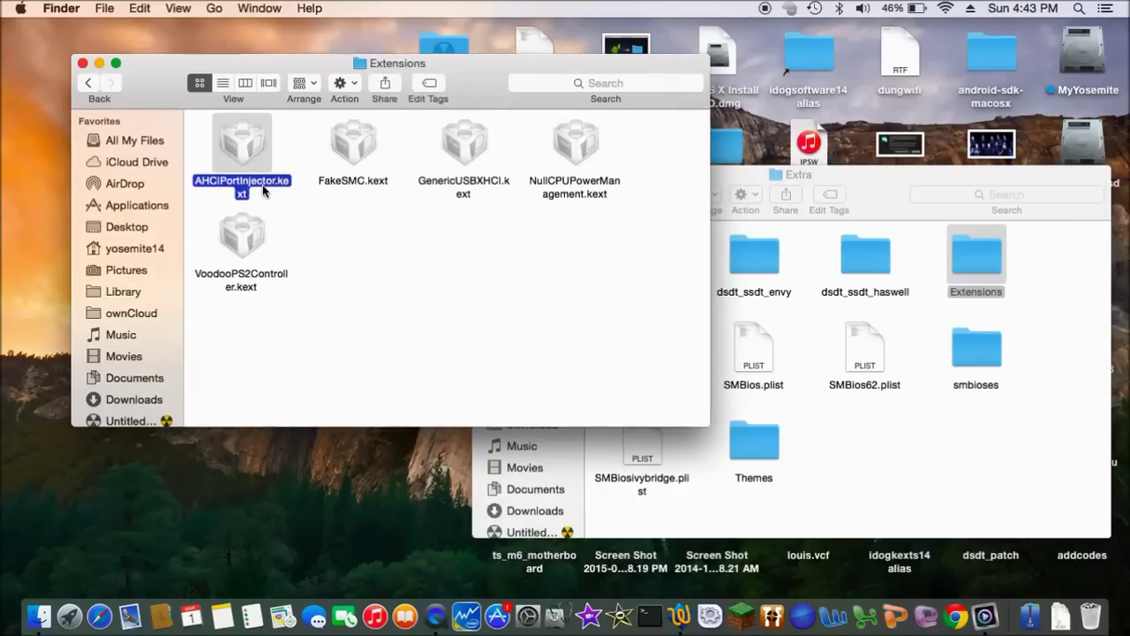
click(357, 187)
click(434, 181)
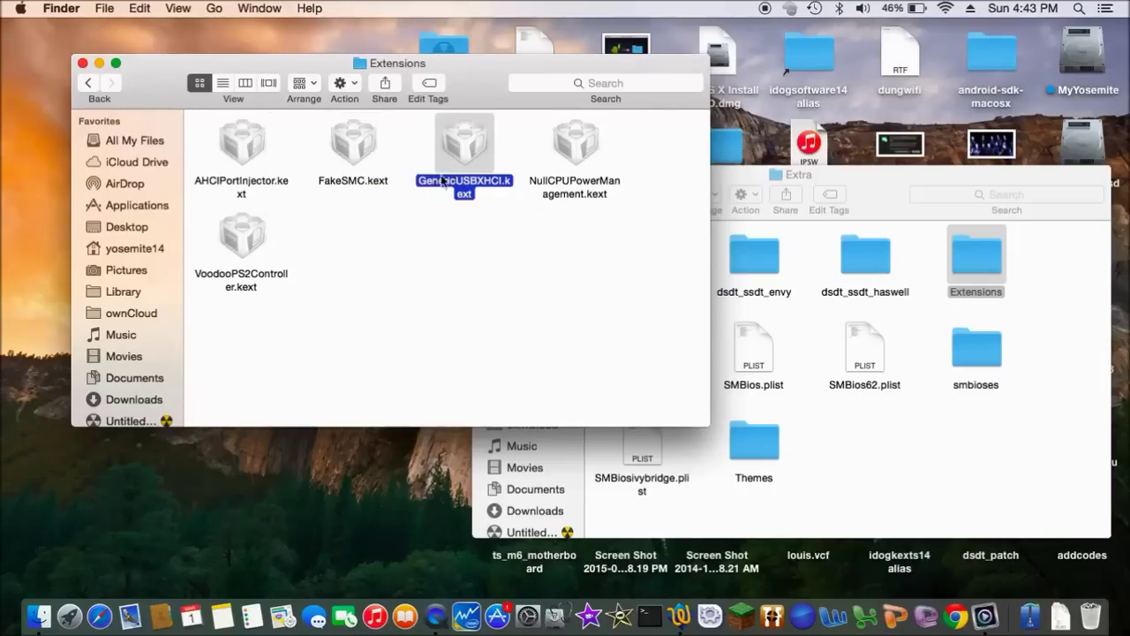
click(570, 202)
click(266, 279)
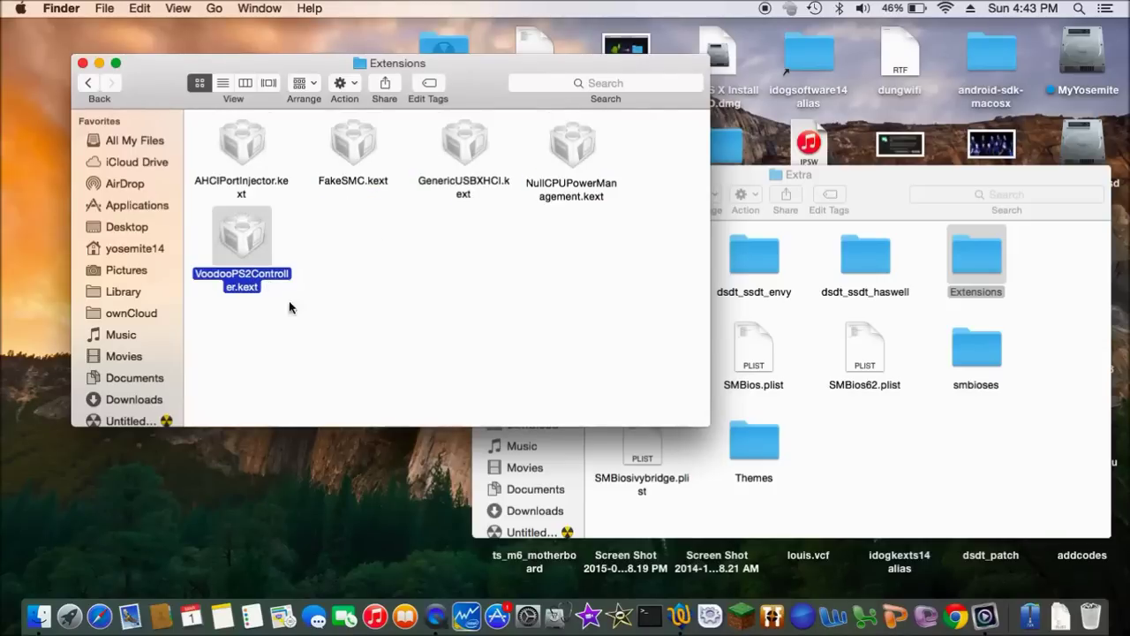
click(238, 154)
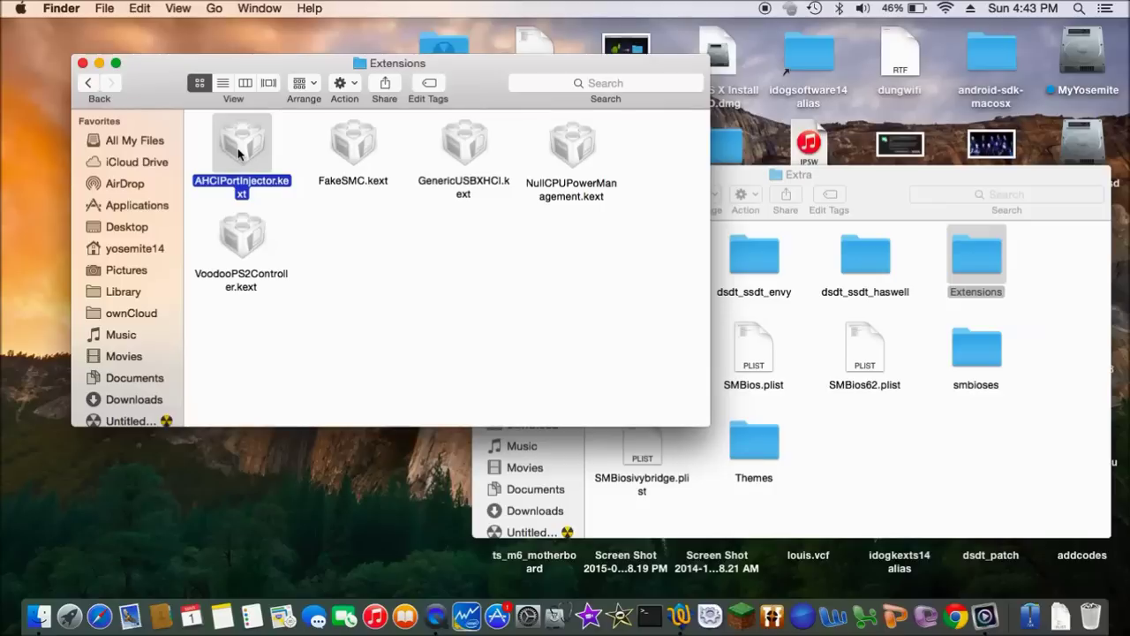
click(359, 158)
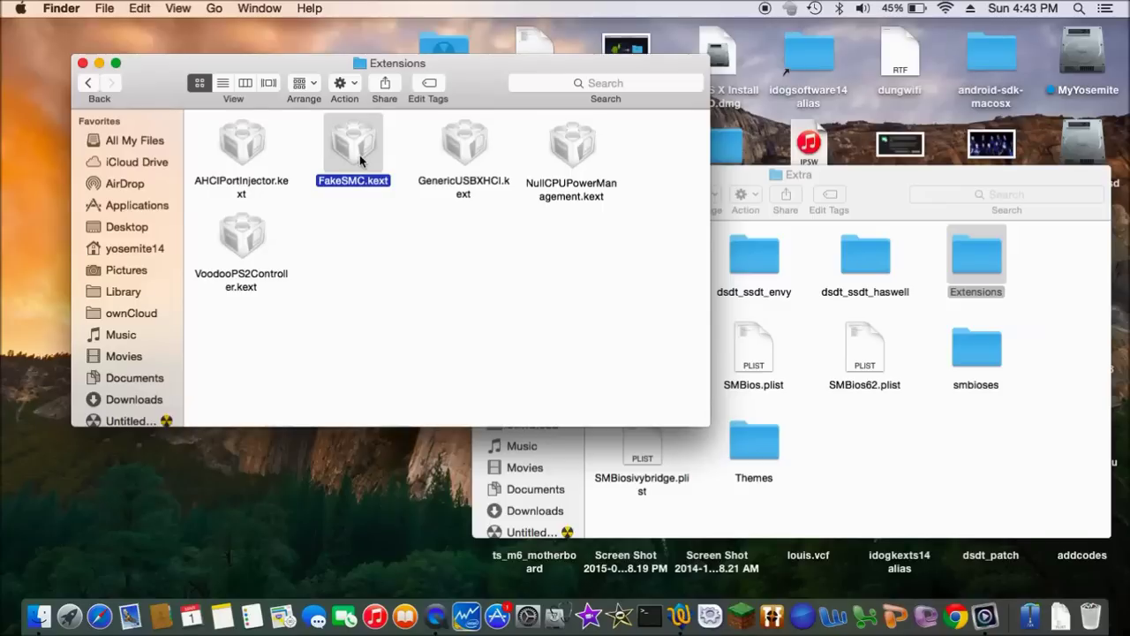
click(458, 151)
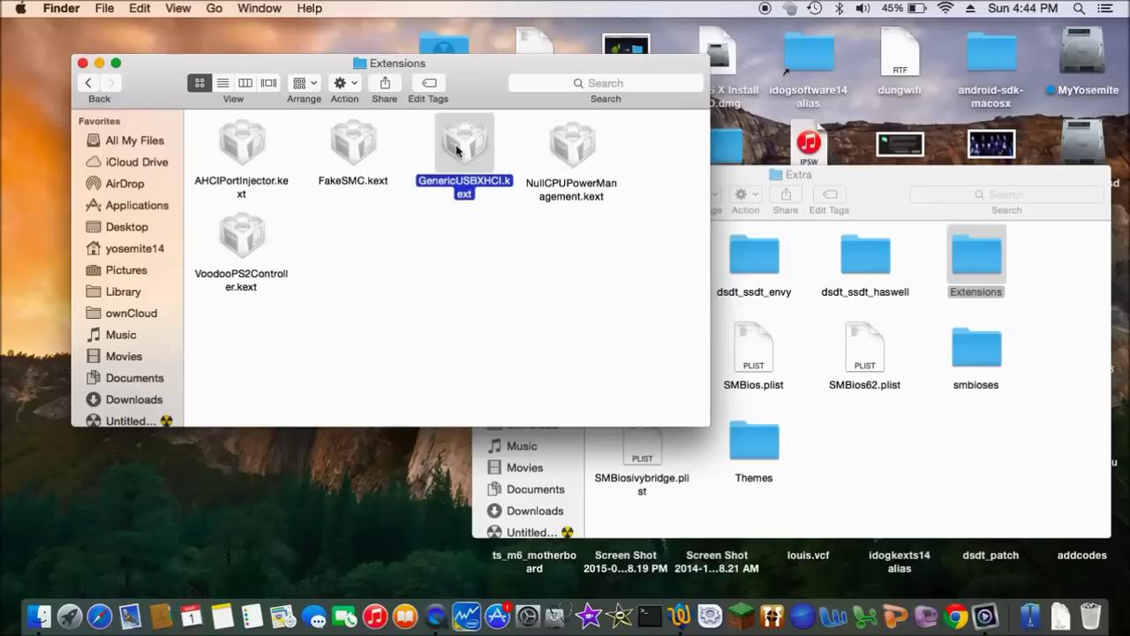
- Examine NullCPUPowerManagement.kext and VoodooPS2Controller.kext, and return to CHAMR2588's Extra folder
click(584, 150)
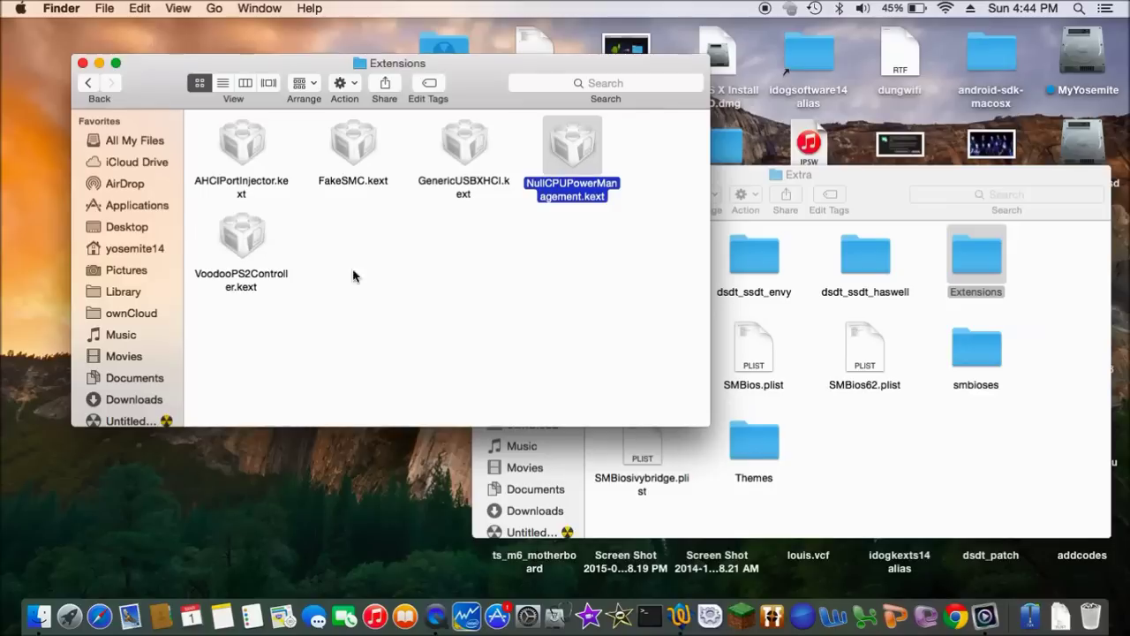
click(253, 250)
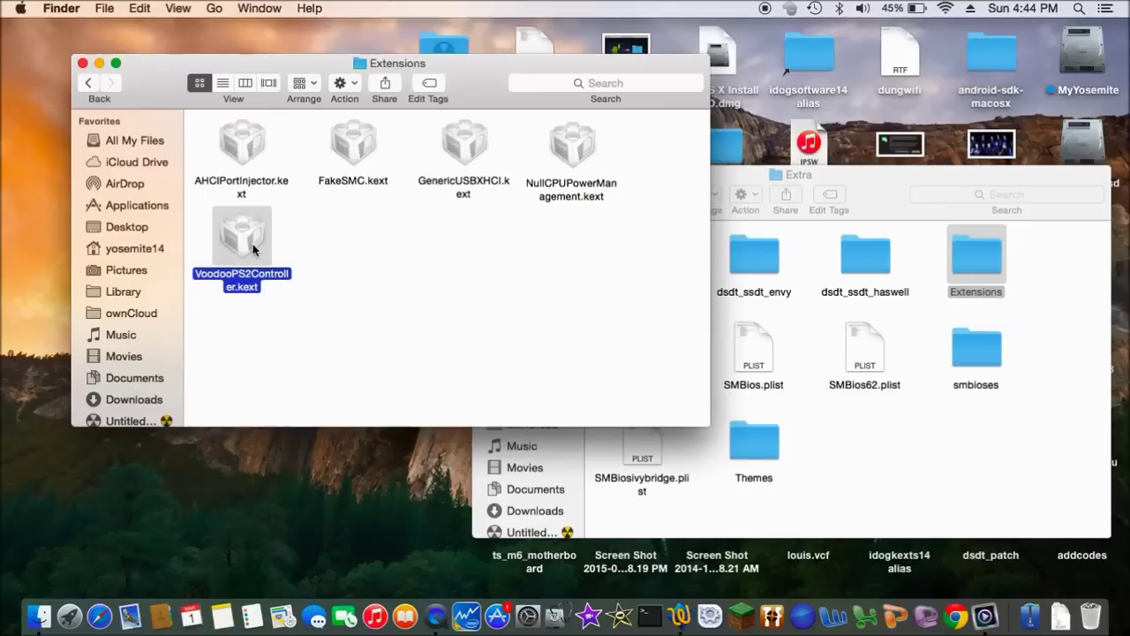
key(super+bracketleft)
- Copy SMBiosivybridge.plist and SMBios.plist from the source Extra folder into CHAMR2588's Extra folder, and close the source window
right_click(447, 289)
click(643, 399)
drag(848, 190, 757, 293)
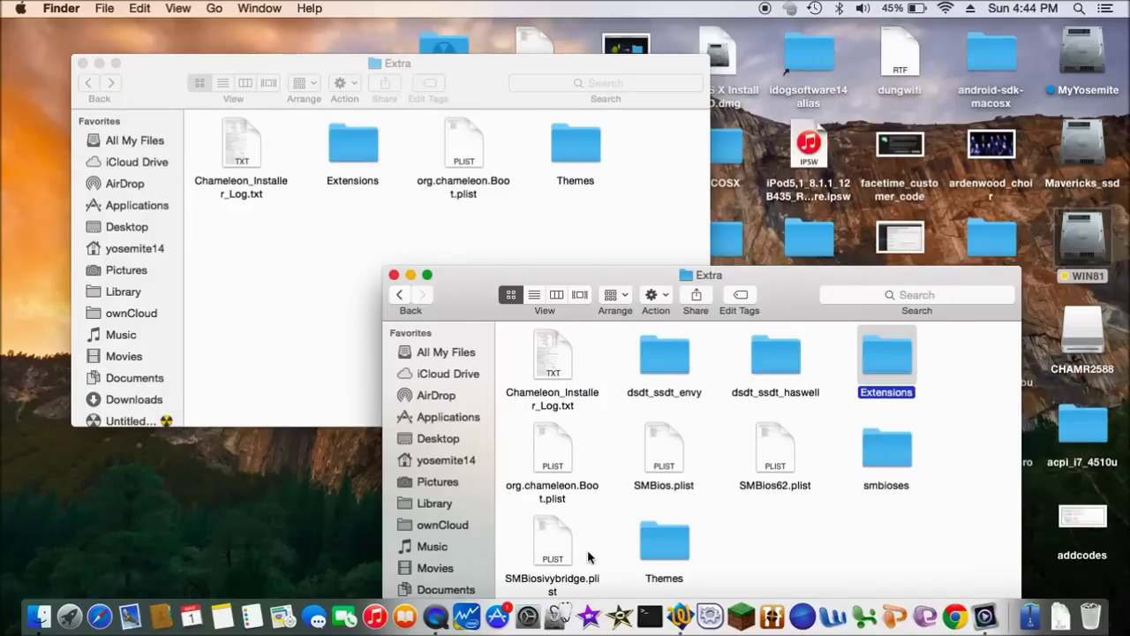
drag(556, 558, 277, 283)
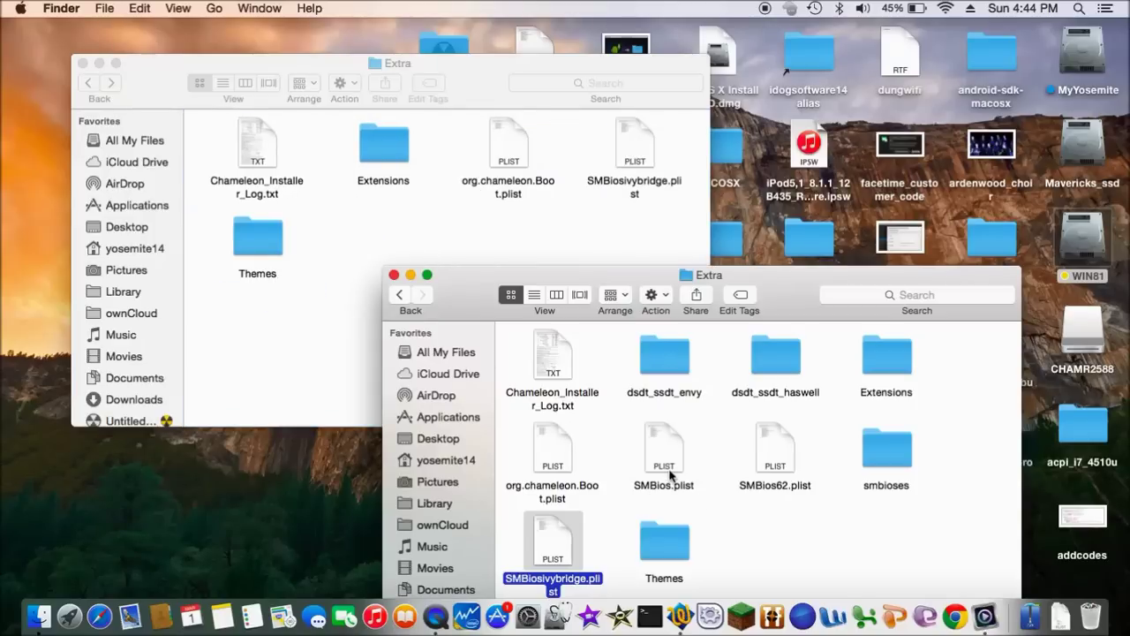
drag(671, 477, 388, 276)
click(394, 275)
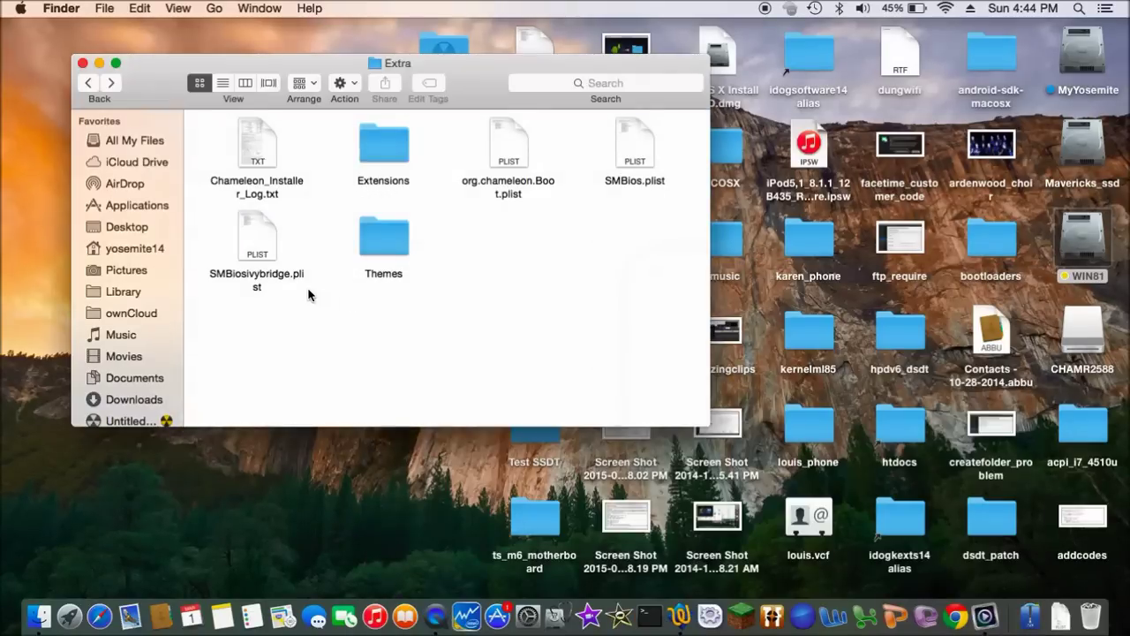
- Open SMBiosivybridge.plist and SMBios.plist in turn to examine their SMBIOS product definitions, closing each file without editing
click(259, 251)
double_click(259, 252)
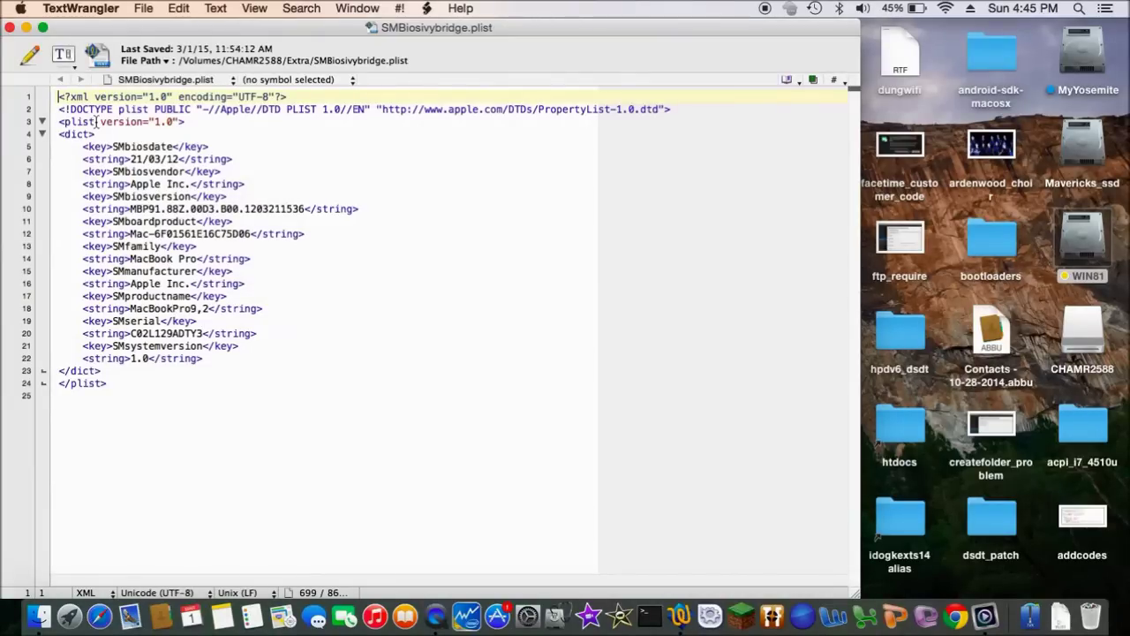
click(9, 28)
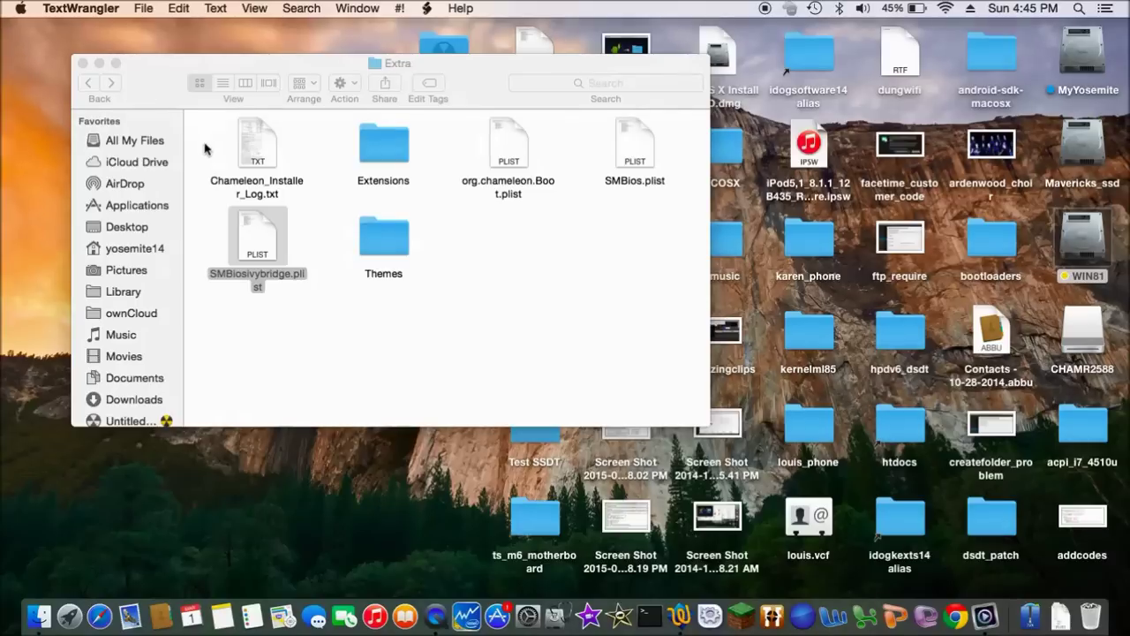
click(647, 170)
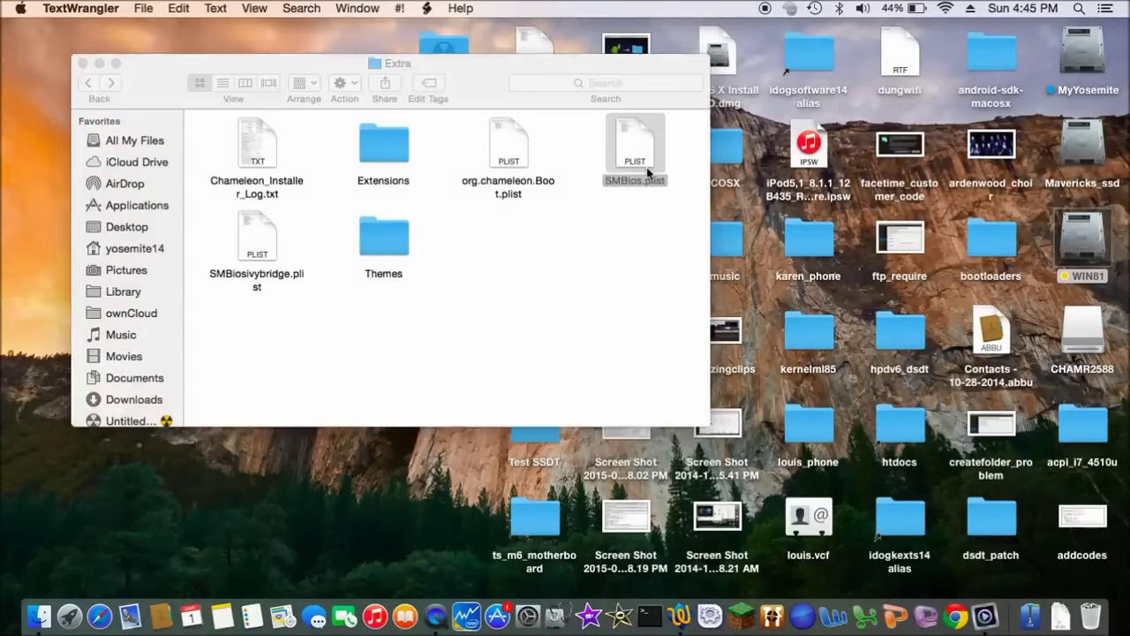
double_click(647, 169)
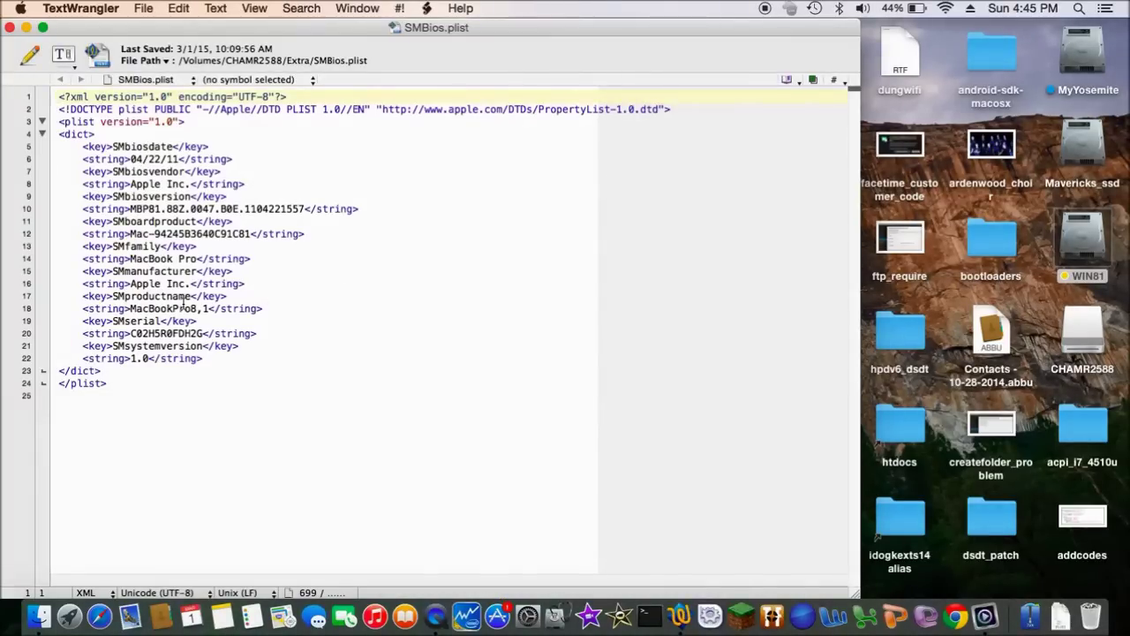
click(10, 27)
- Review org.chameleon.Boot.plist and the kexts in the Extensions folder of CHAMR2588's Extra folder, and close the folder window
click(257, 281)
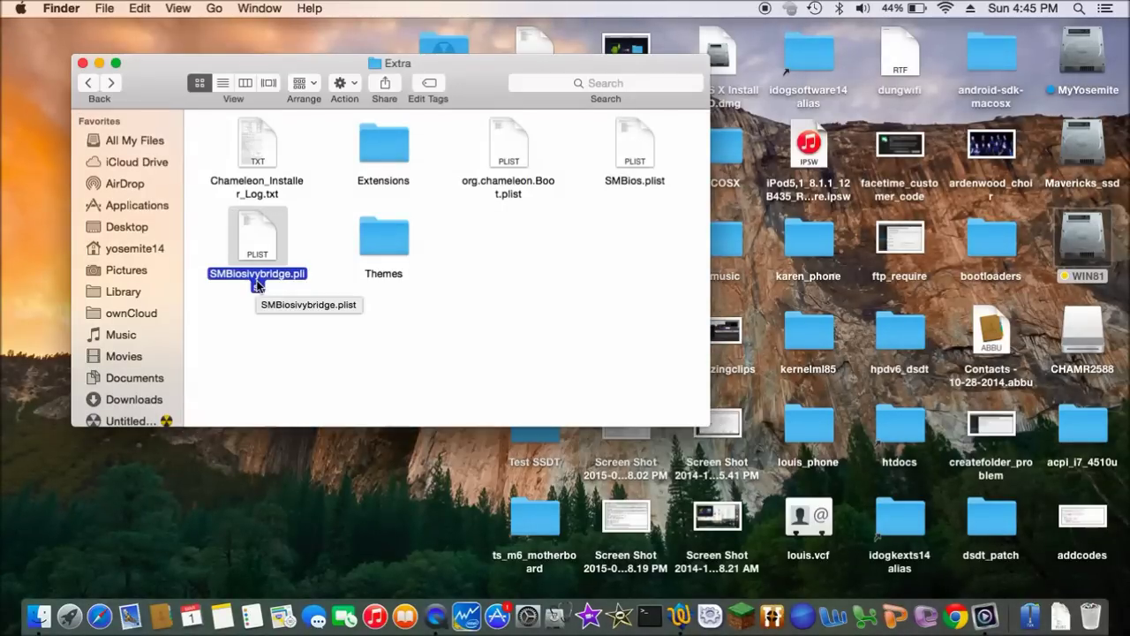
key(o)
key(super+o)
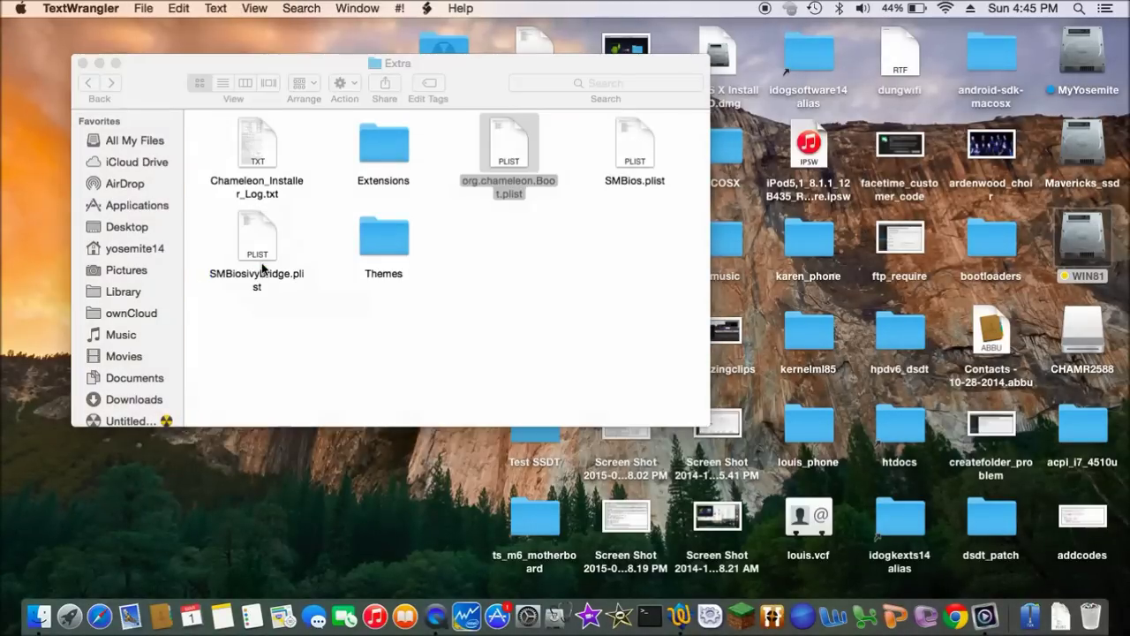
double_click(380, 156)
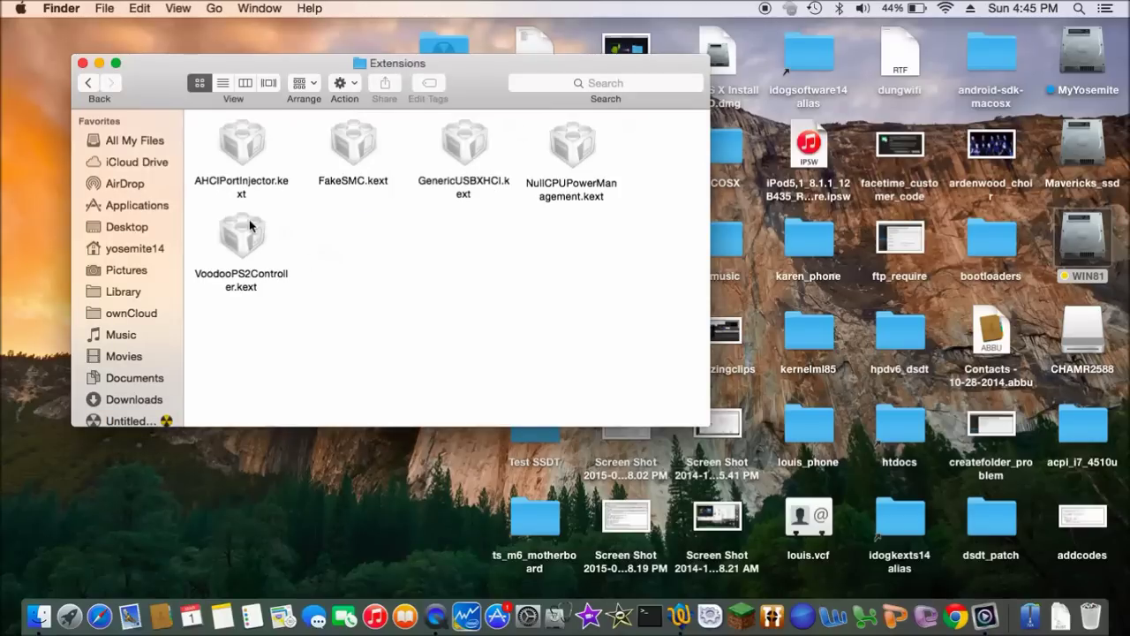
click(82, 63)
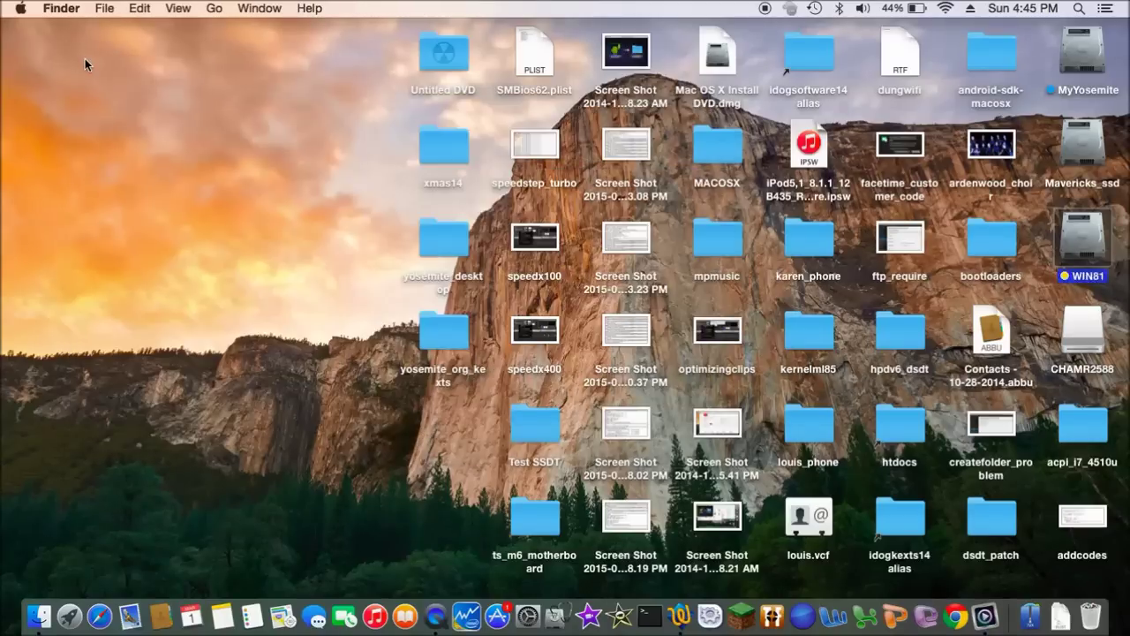